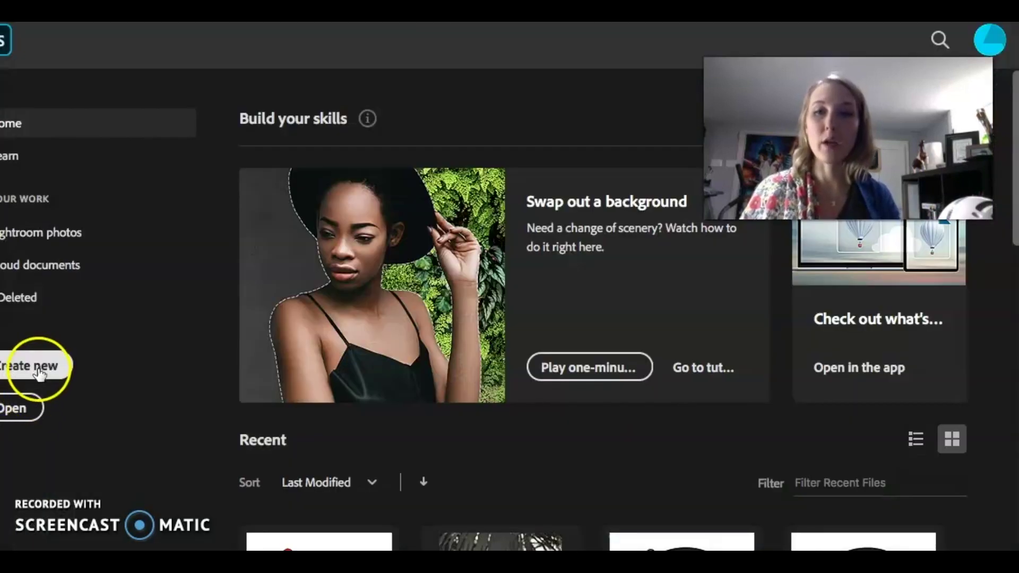
- Make a new Photoshop document from the Custom 10 x 10 in @ 300 ppi preset
click(40, 372)
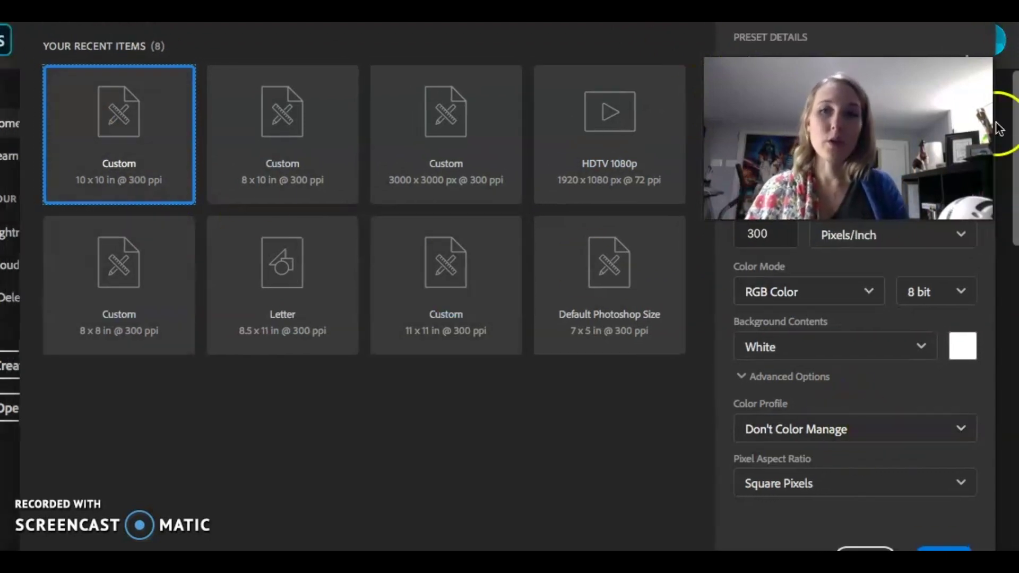
click(945, 550)
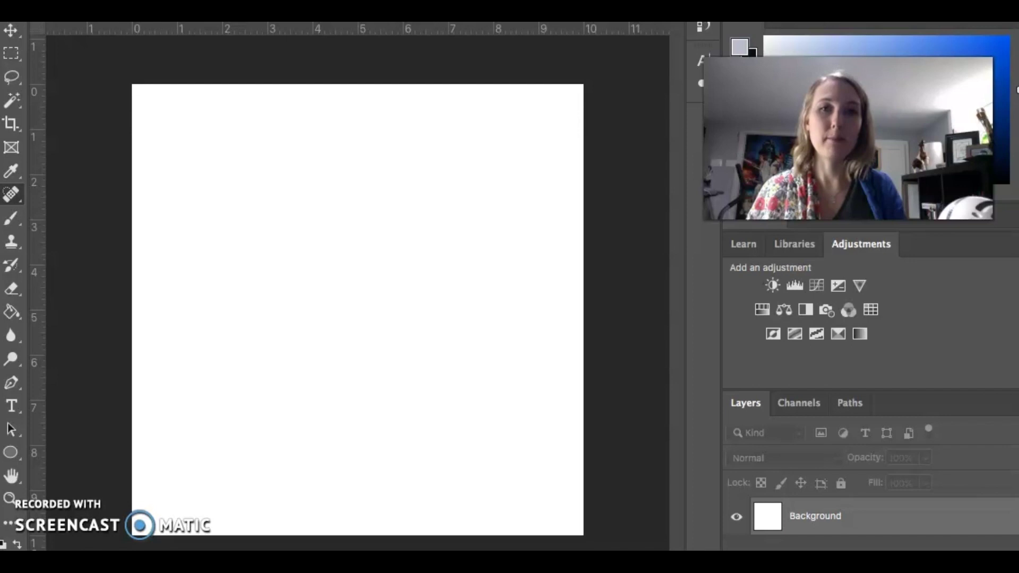
- Drag DSC00511.ARW from Desktop > vaca iceland in Finder onto the blank Photoshop canvas
key(super+o)
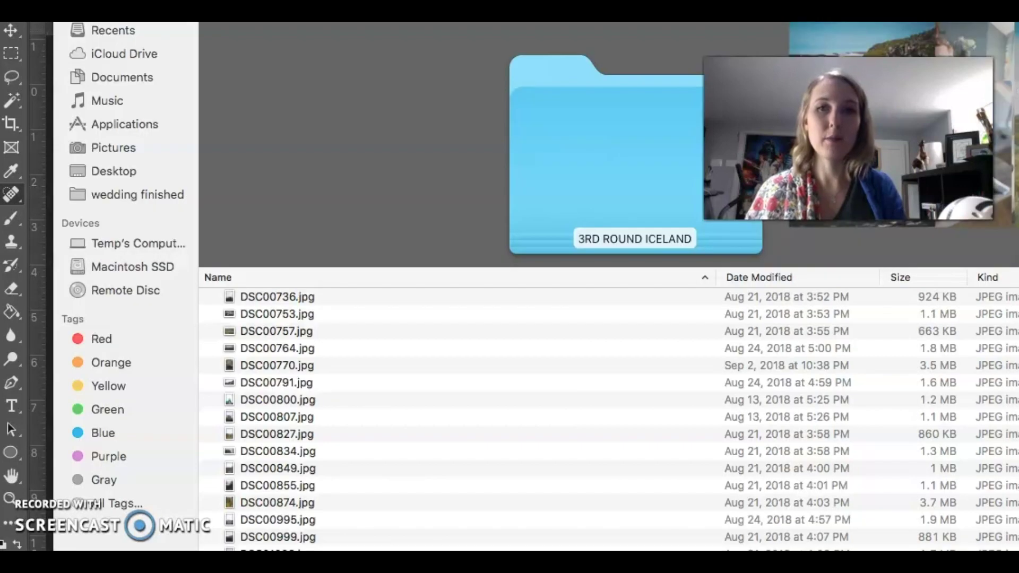
click(268, 331)
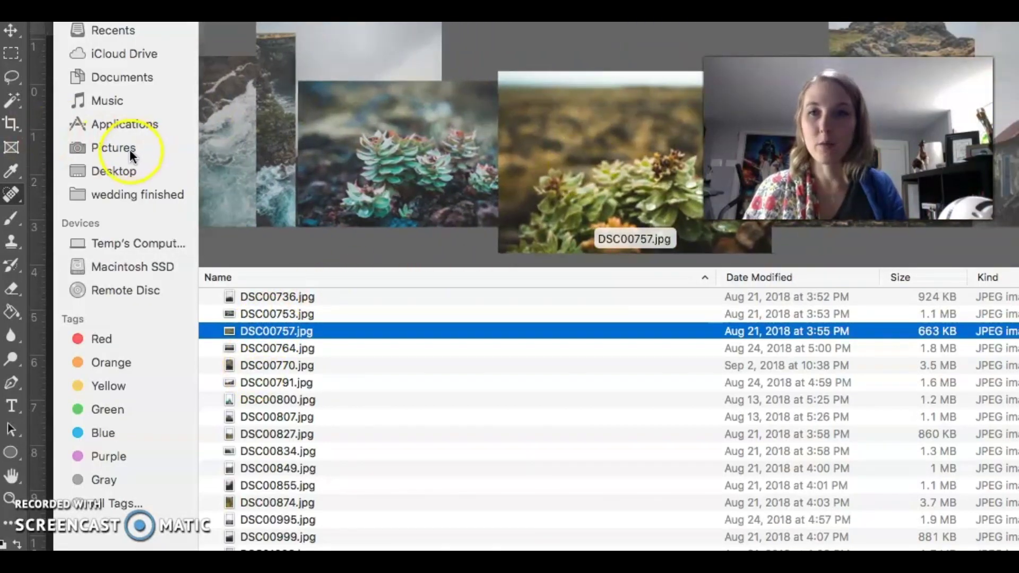
click(121, 170)
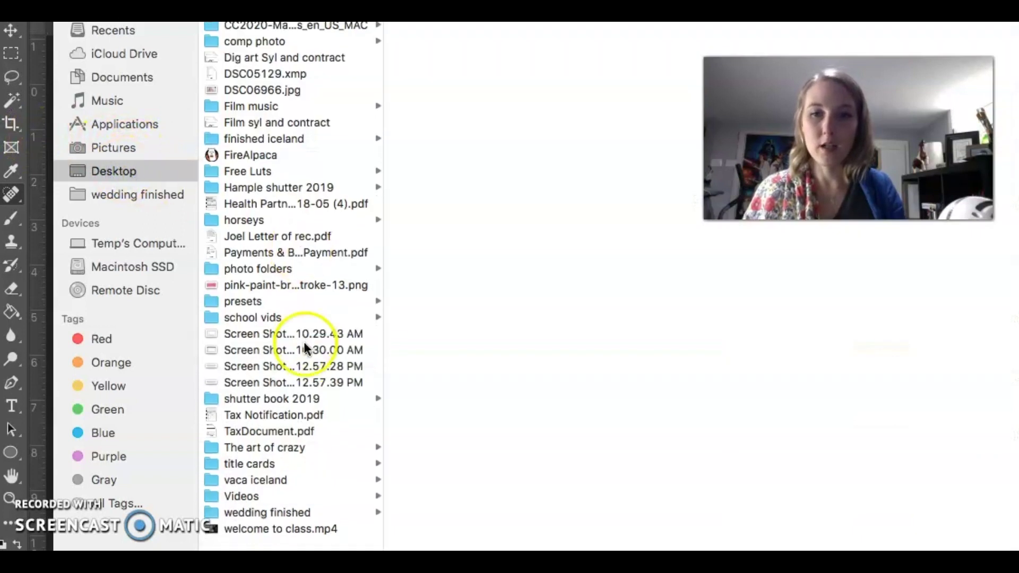
click(254, 484)
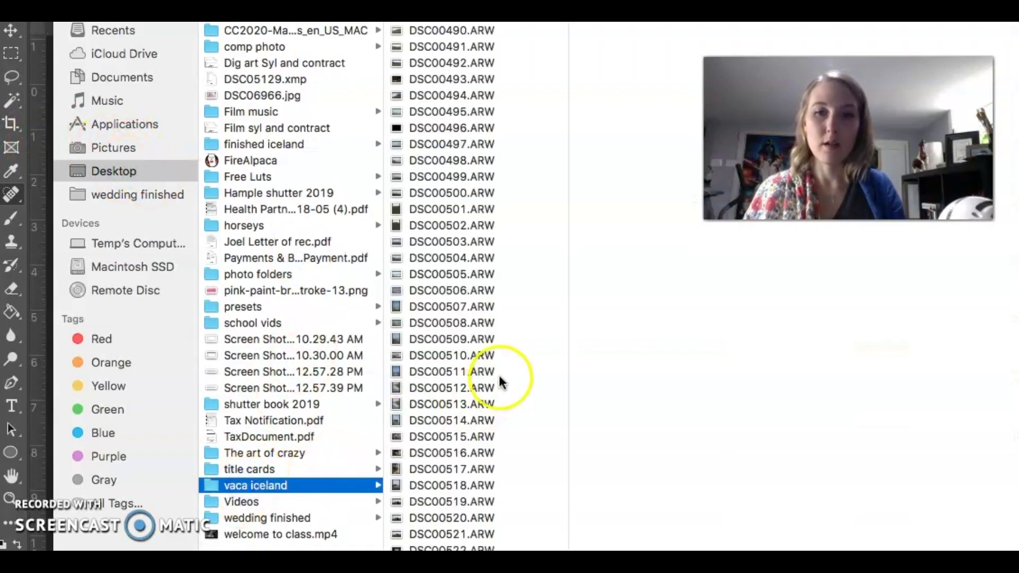
click(464, 372)
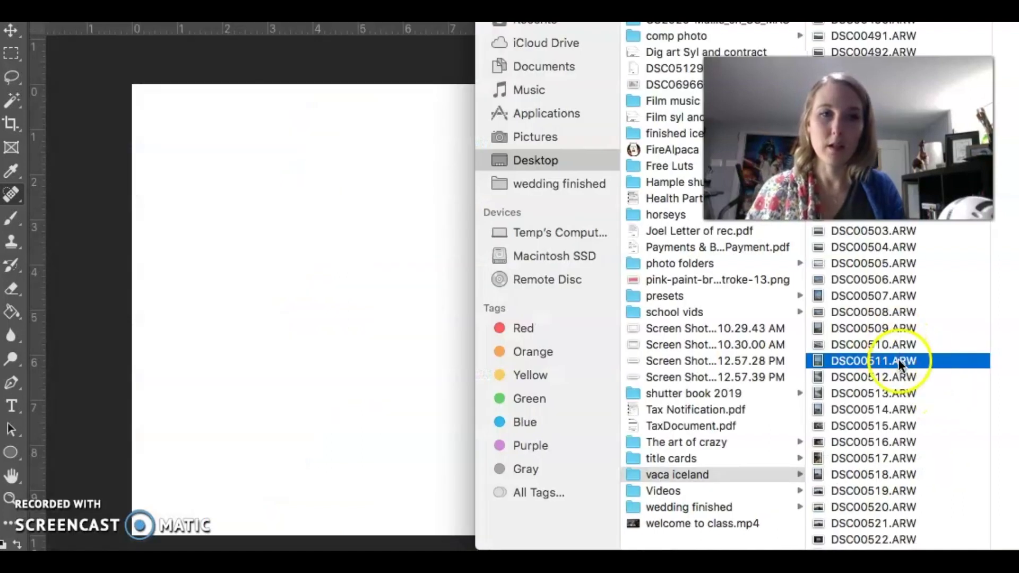
drag(889, 368, 210, 368)
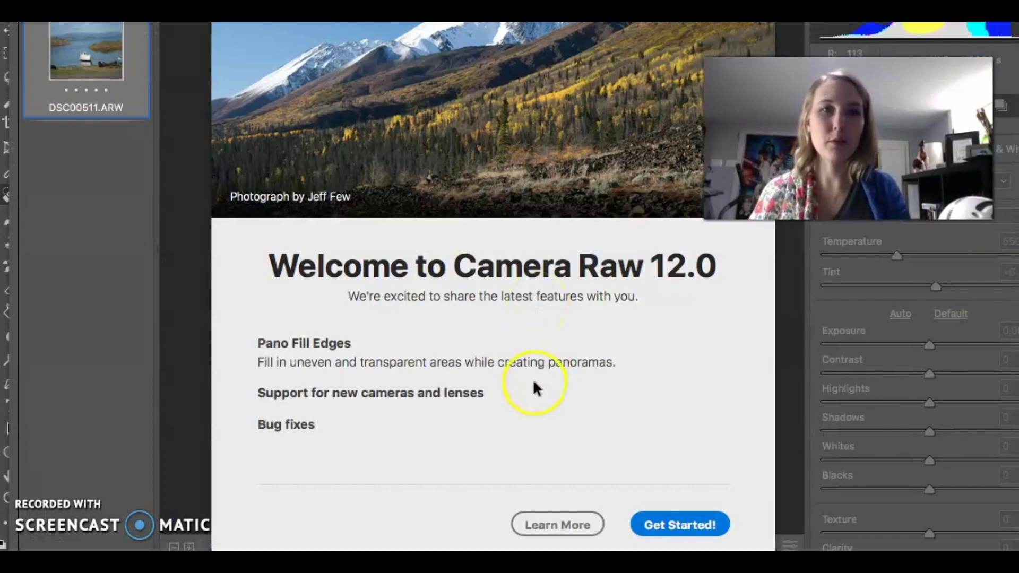
- Dismiss the Camera Raw welcome screen, then switch to the Pixlr window with the dog photo
click(676, 526)
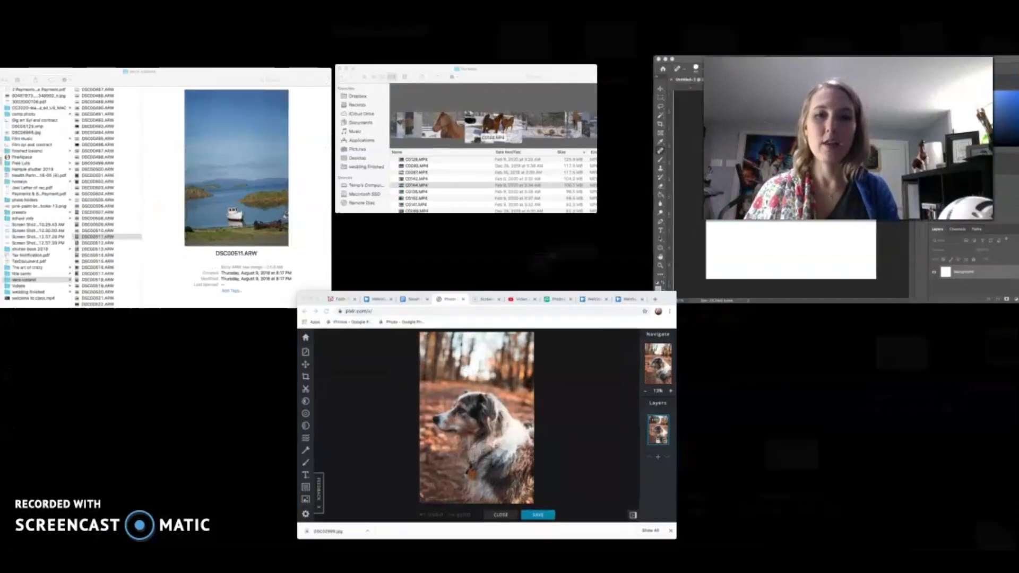
click(488, 419)
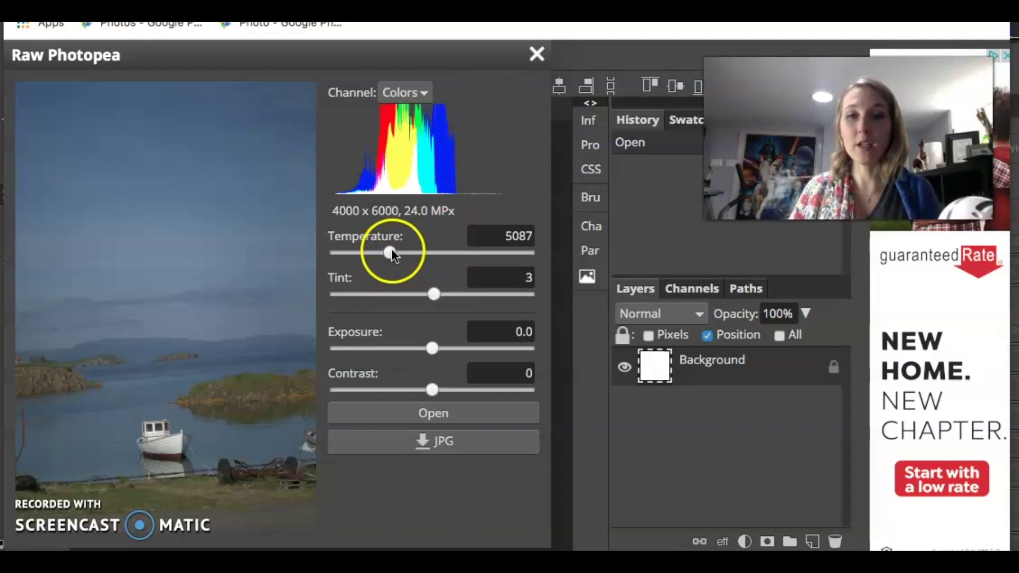
- Set the raw boat photo to Temperature 5685, Tint 51, Exposure 1.0 and Contrast 31
drag(392, 254, 401, 253)
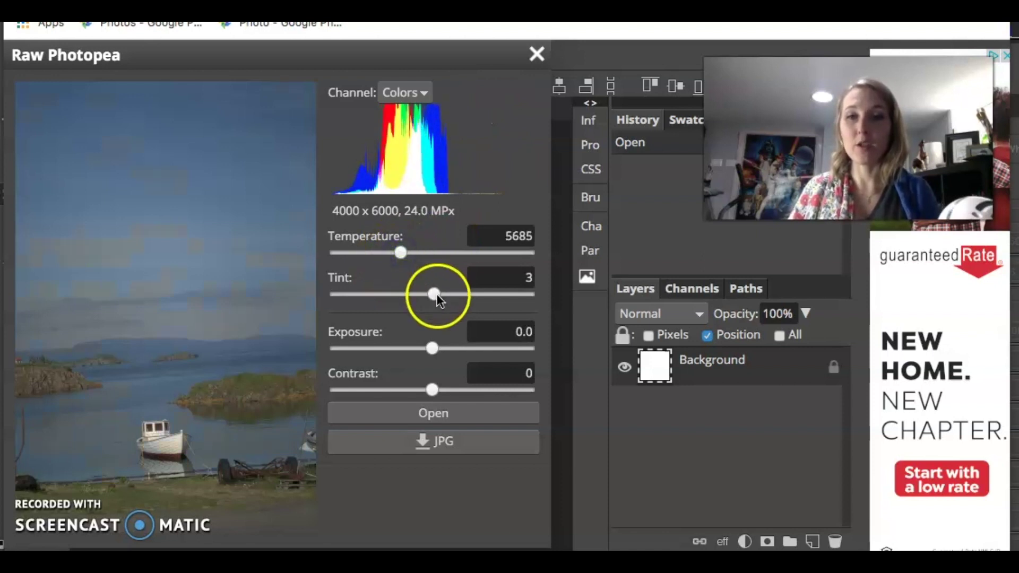
drag(434, 294, 466, 294)
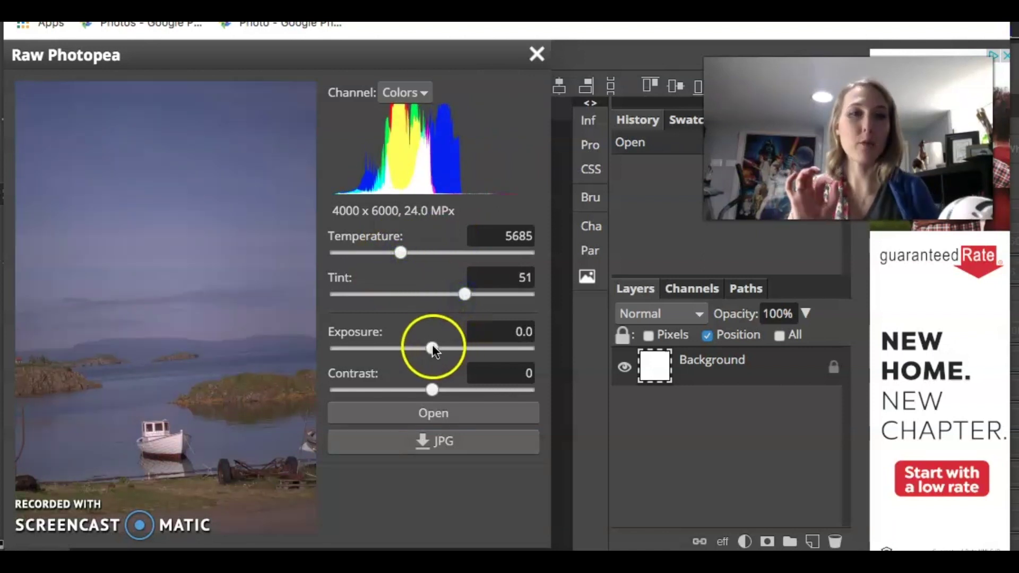
drag(431, 348, 454, 349)
drag(432, 390, 462, 390)
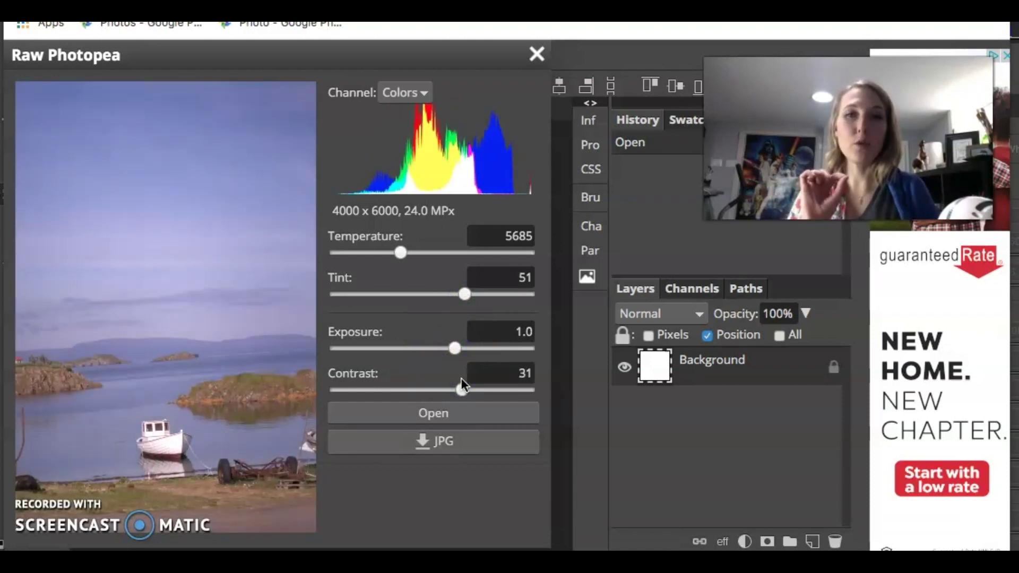
- Switch to Photoshop's Camera Raw view for comparison, then bring up all windows again
key(ctrl+Up)
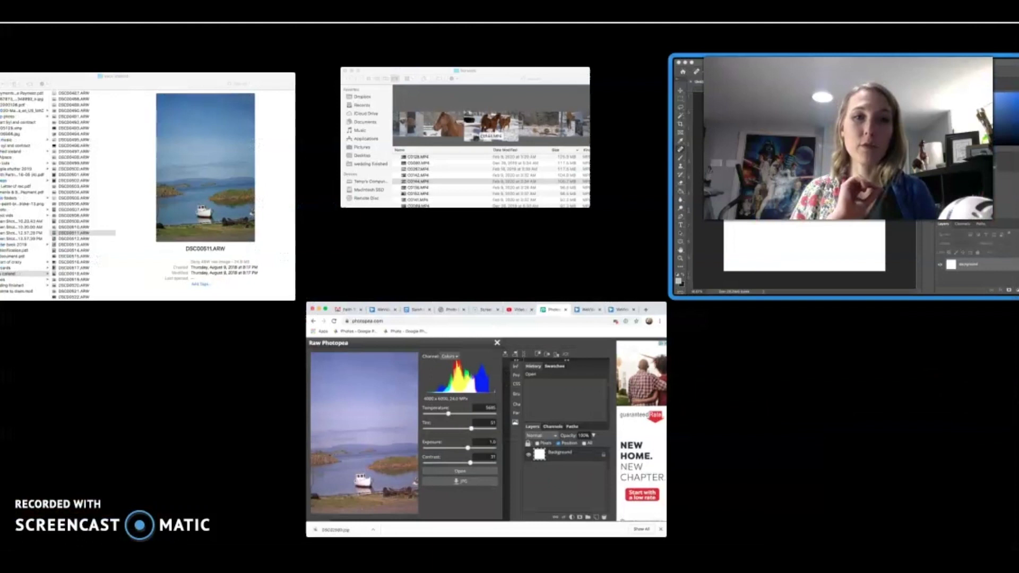
click(824, 212)
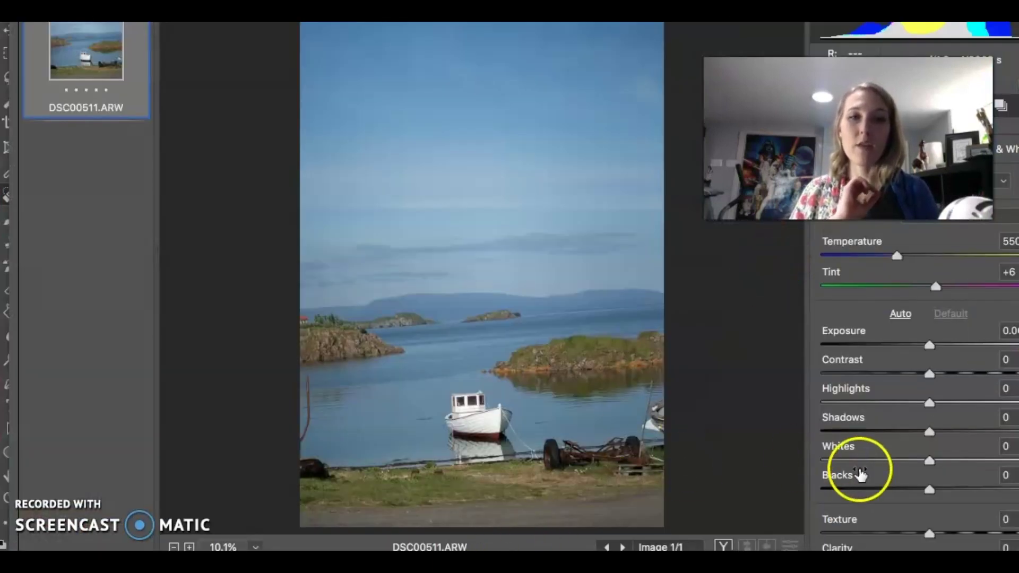
scroll(860, 474, down, 5)
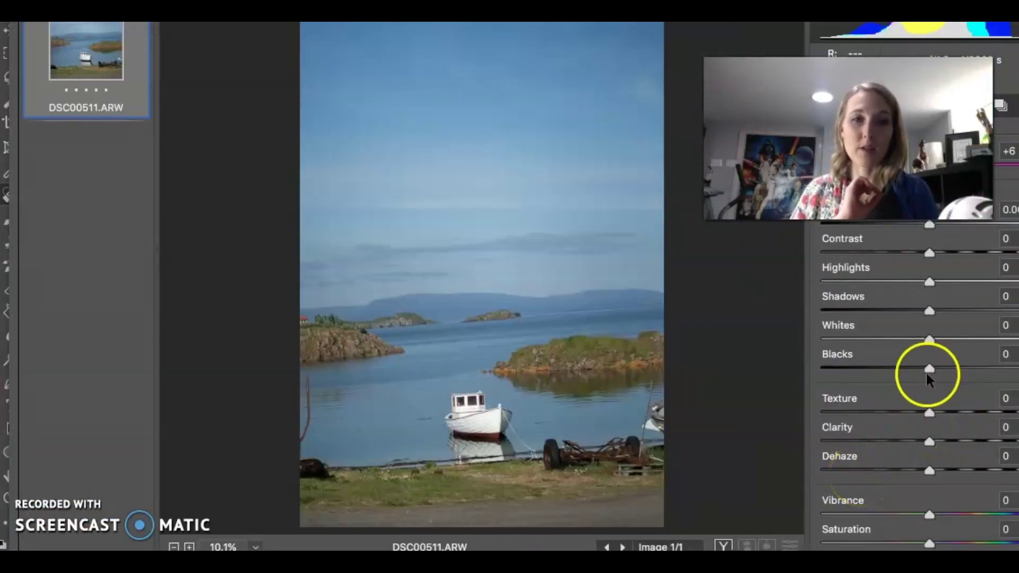
scroll(927, 377, up, 5)
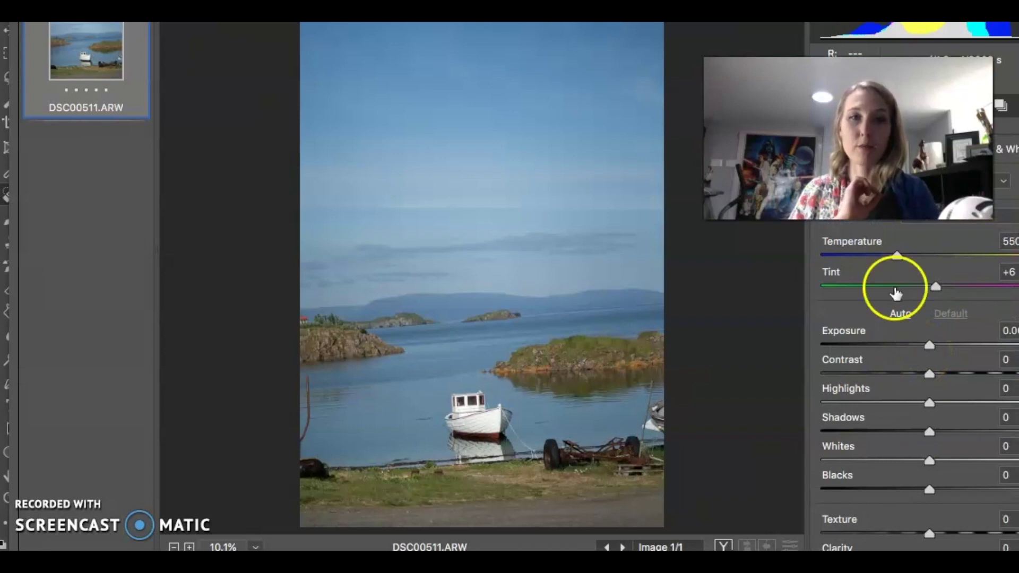
key(ctrl+Up)
- Open the adjusted raw boat photo as a Photopea document and show the File menu
click(478, 371)
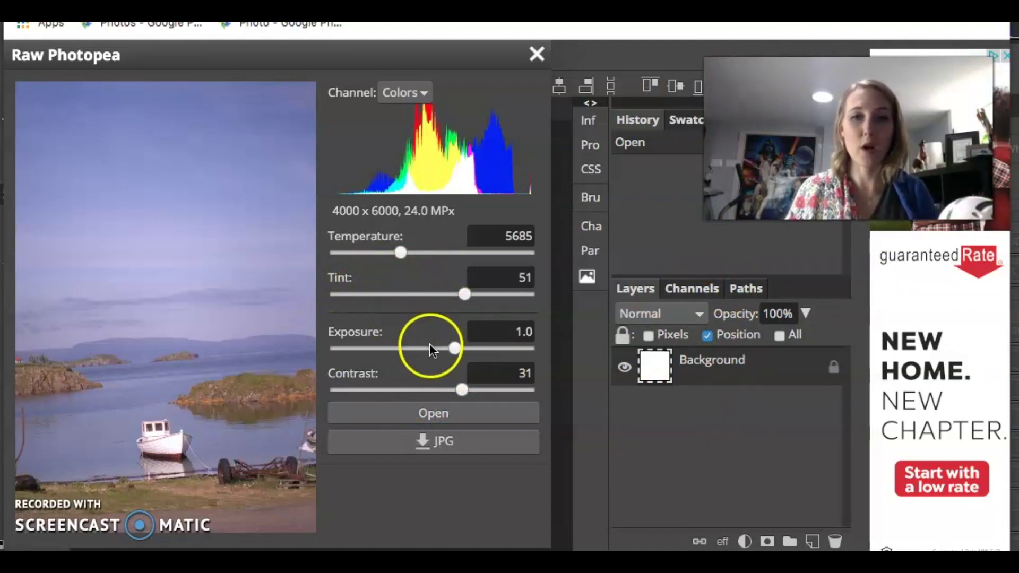
click(440, 417)
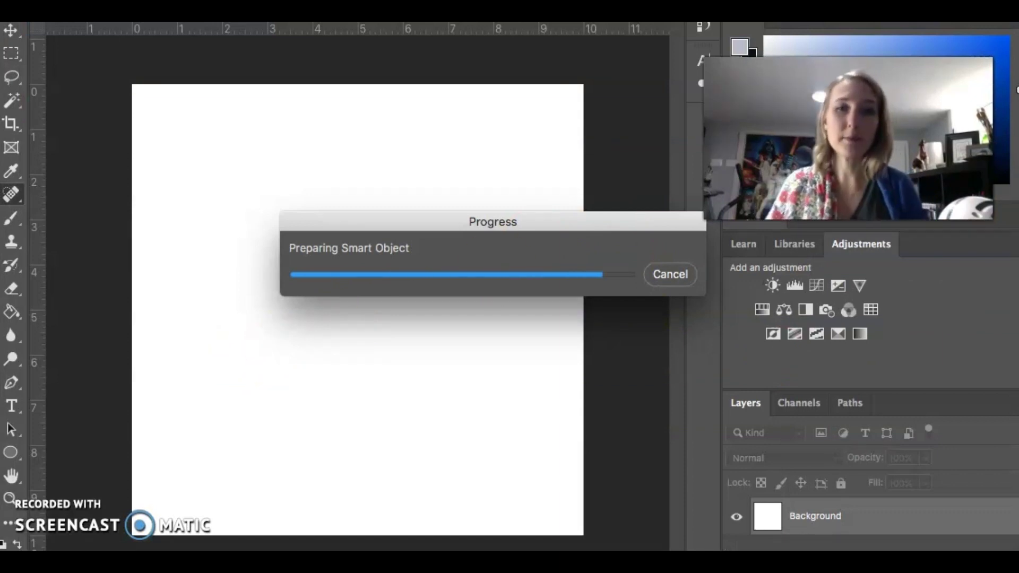
key(ctrl+Up)
click(488, 419)
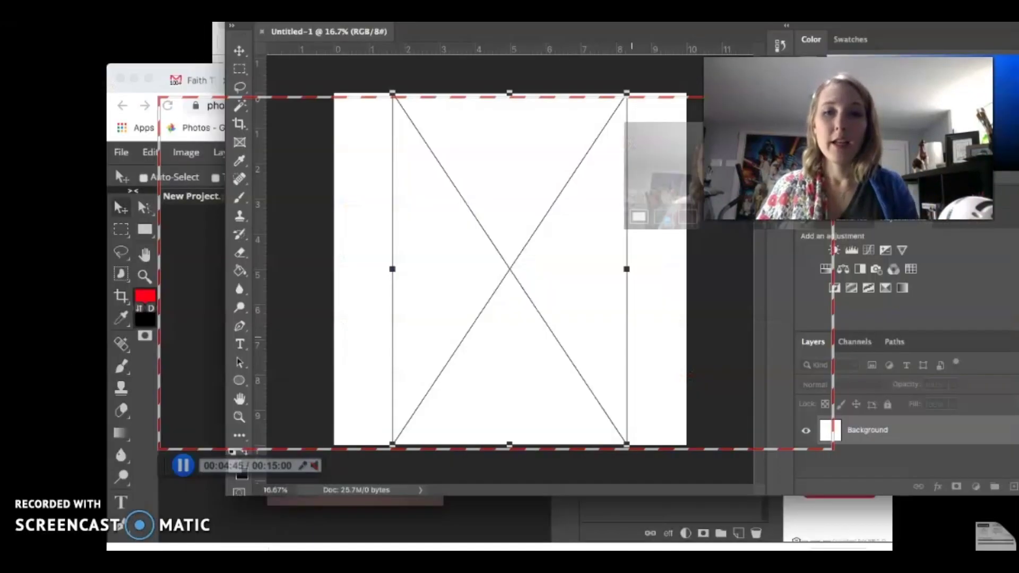
click(22, 53)
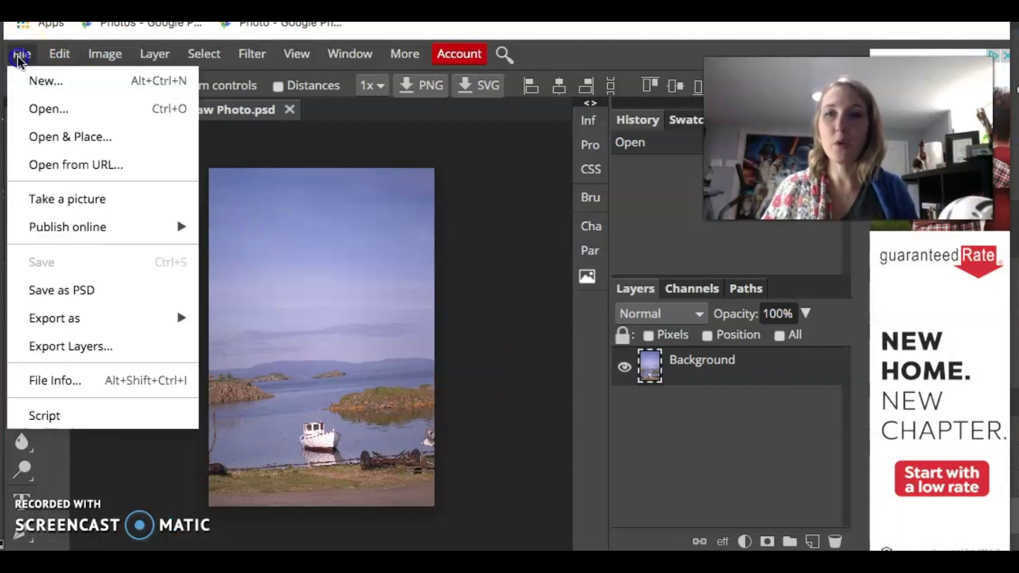
- Scroll through the Social size presets in File > New, then close the New Project dialog
click(57, 87)
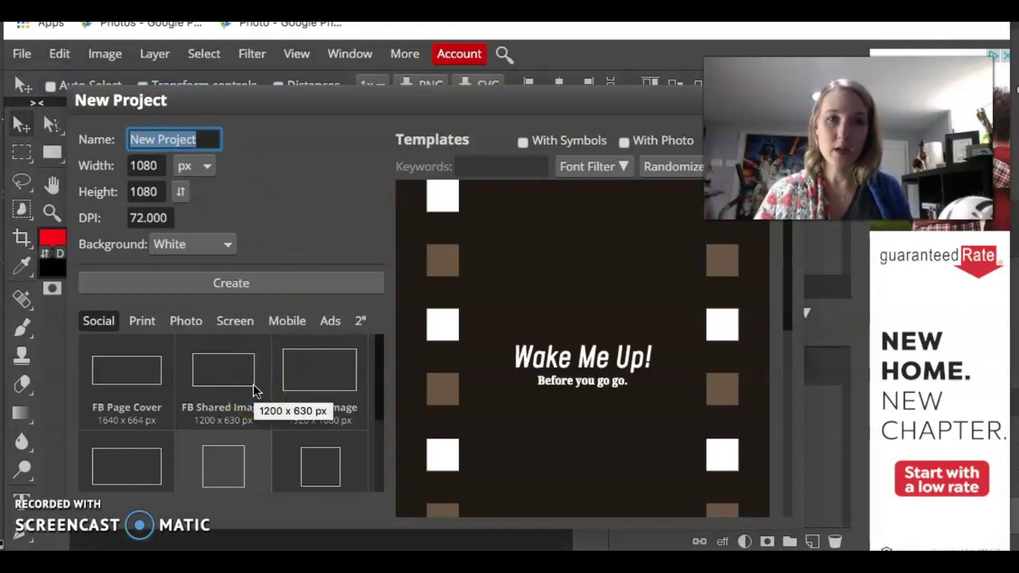
scroll(255, 391, down, 1)
scroll(254, 391, up, 1)
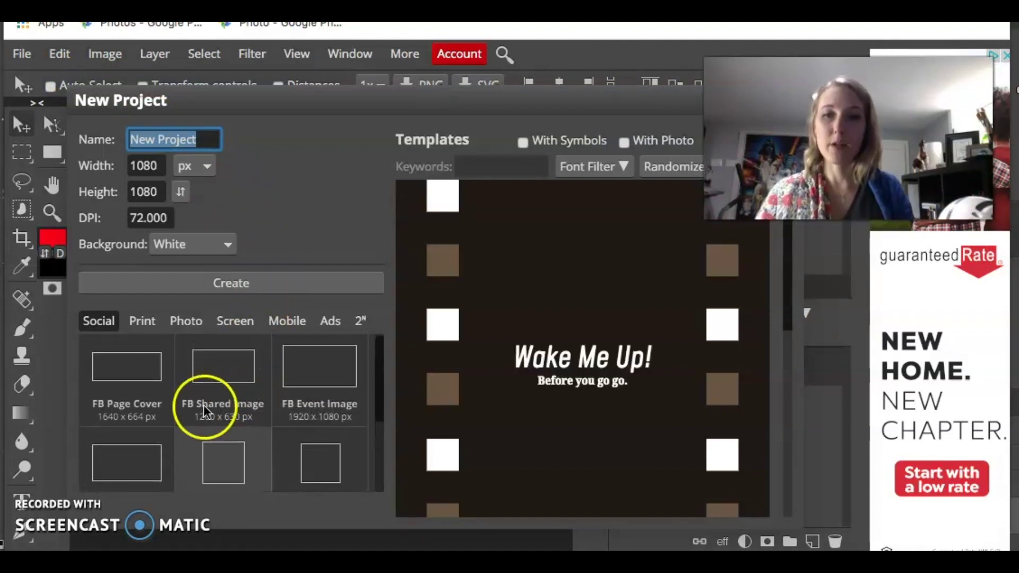
scroll(266, 371, down, 1)
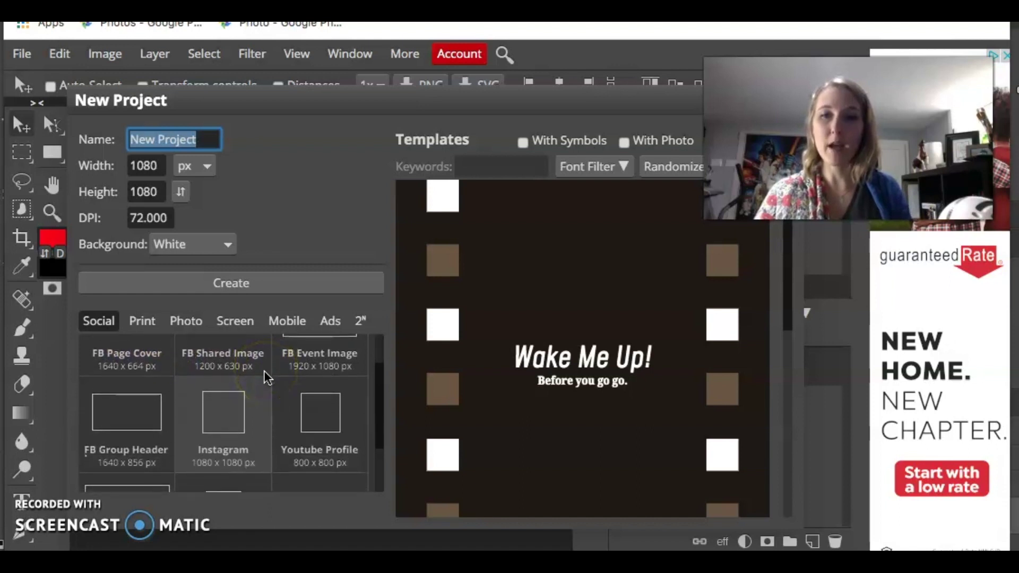
scroll(225, 423, down, 1)
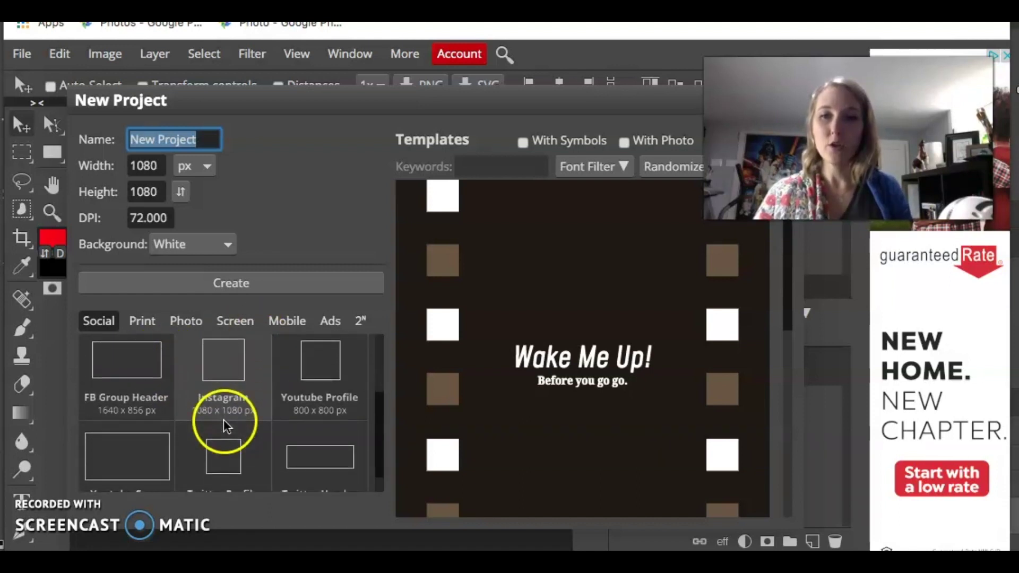
scroll(302, 411, down, 1)
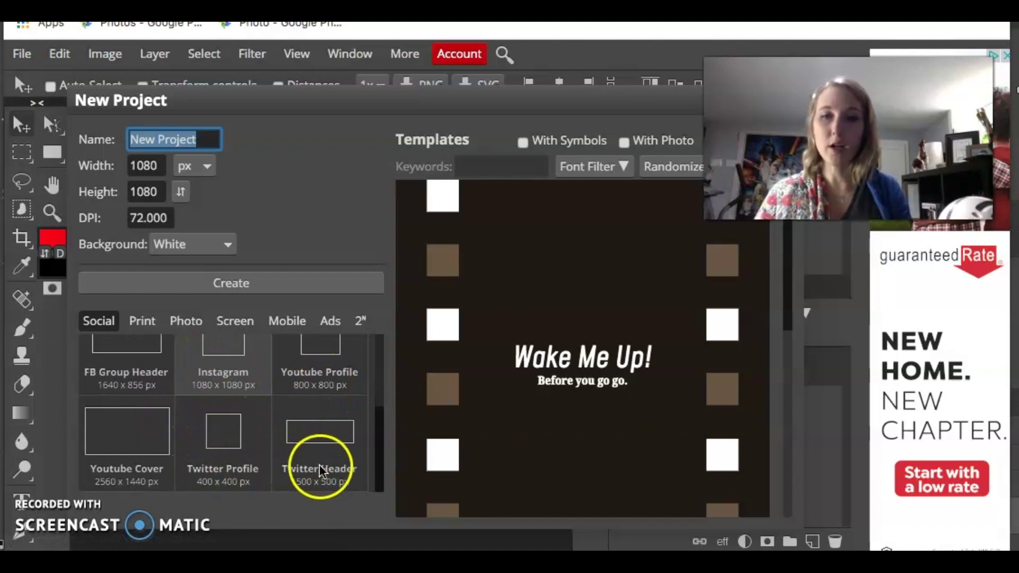
scroll(197, 442, up, 1)
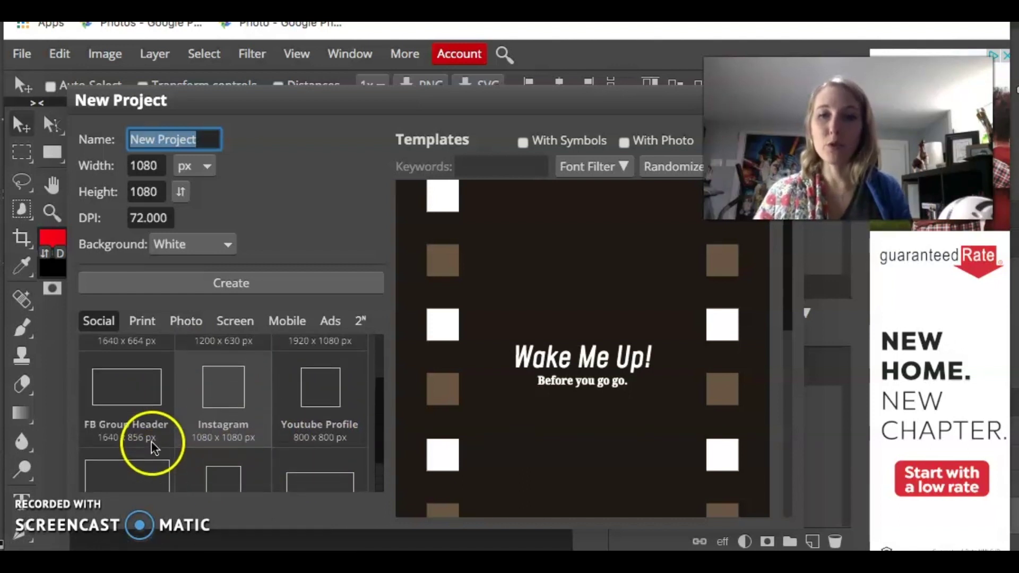
scroll(140, 425, up, 2)
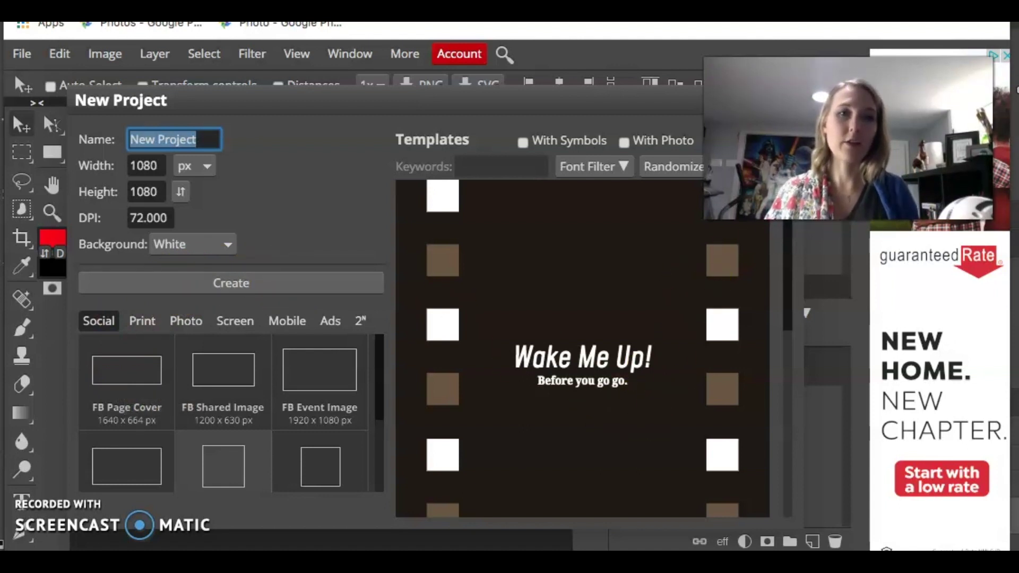
click(789, 98)
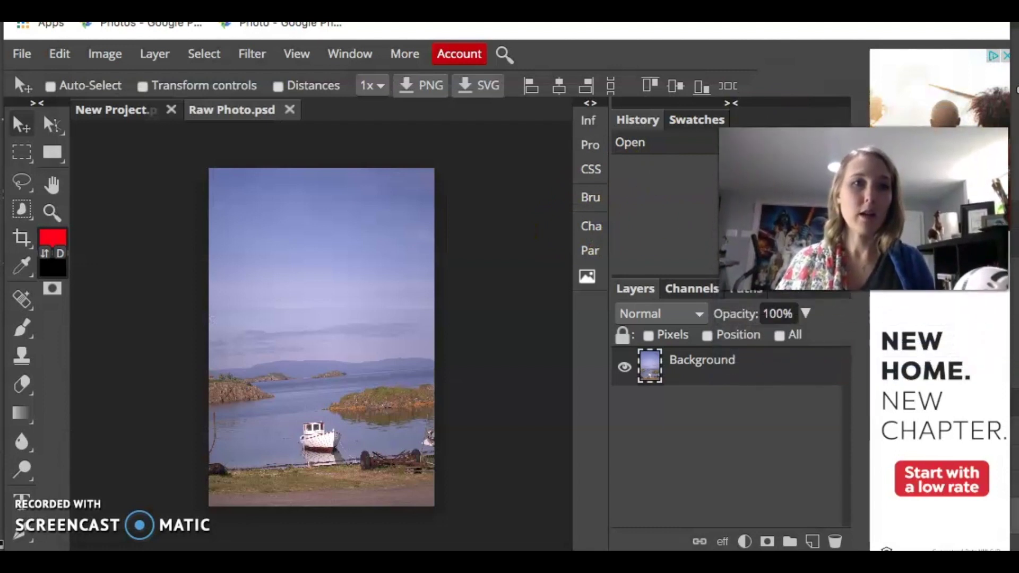
key(ctrl+Up)
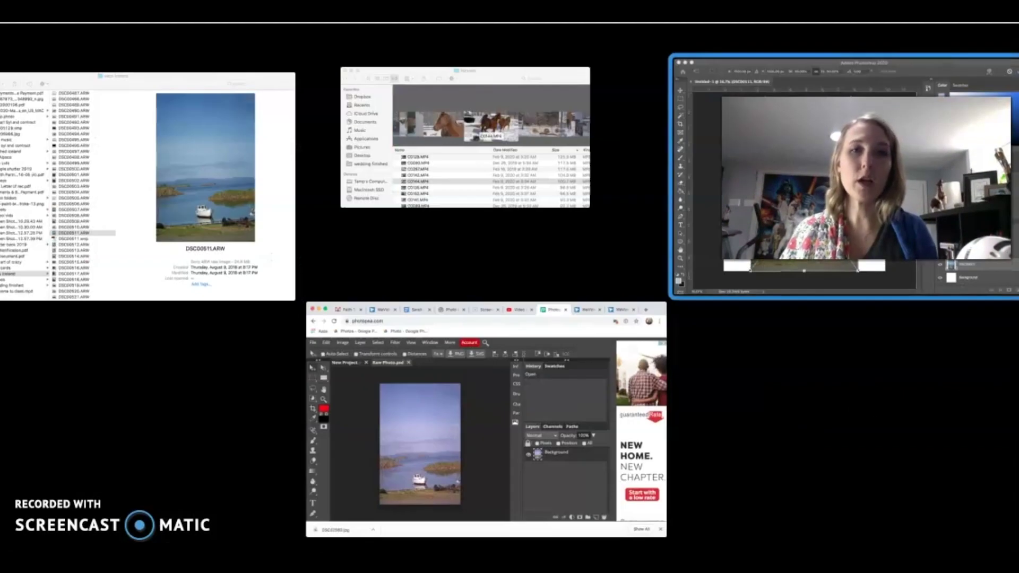
- Bring Photopea back and browse the Edit menu and Image > Adjustments, pointing out Color Lookup
click(564, 318)
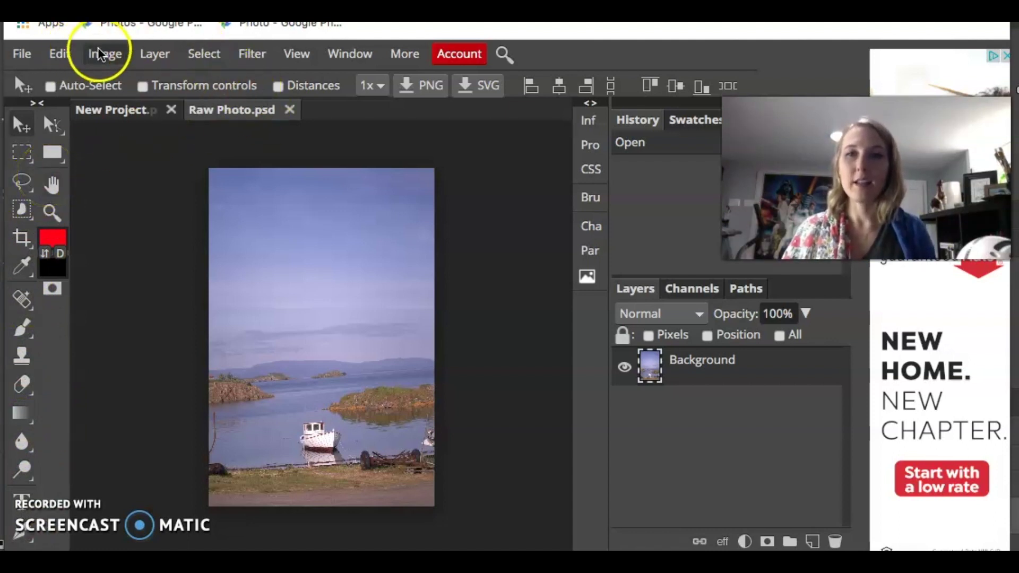
click(67, 57)
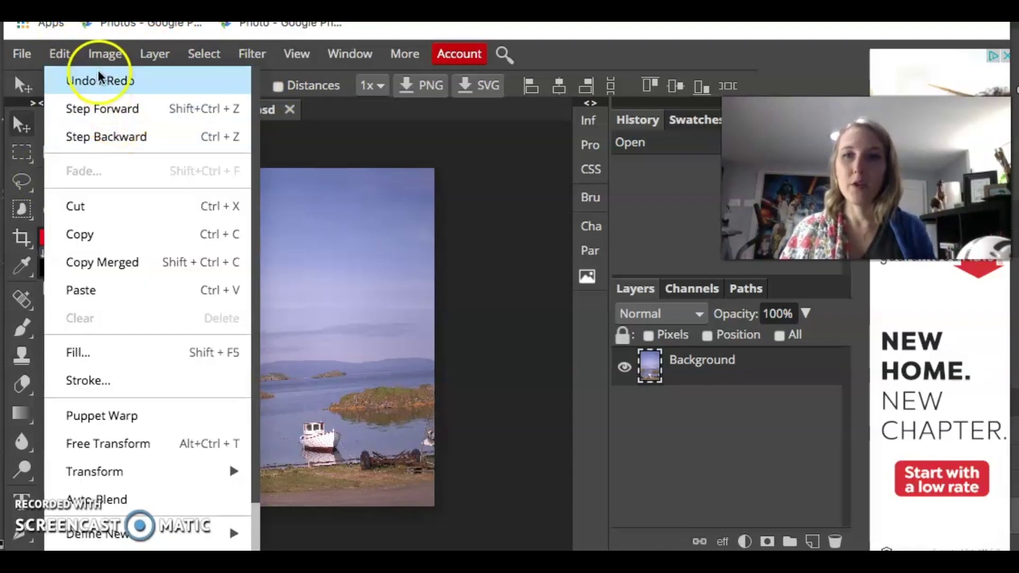
click(102, 53)
click(101, 54)
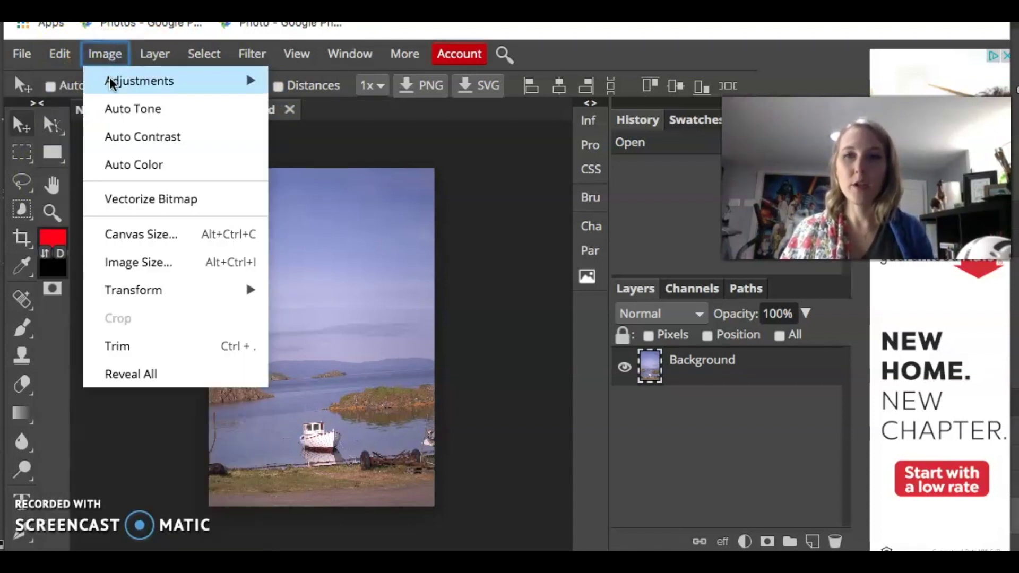
mouse_move(111, 83)
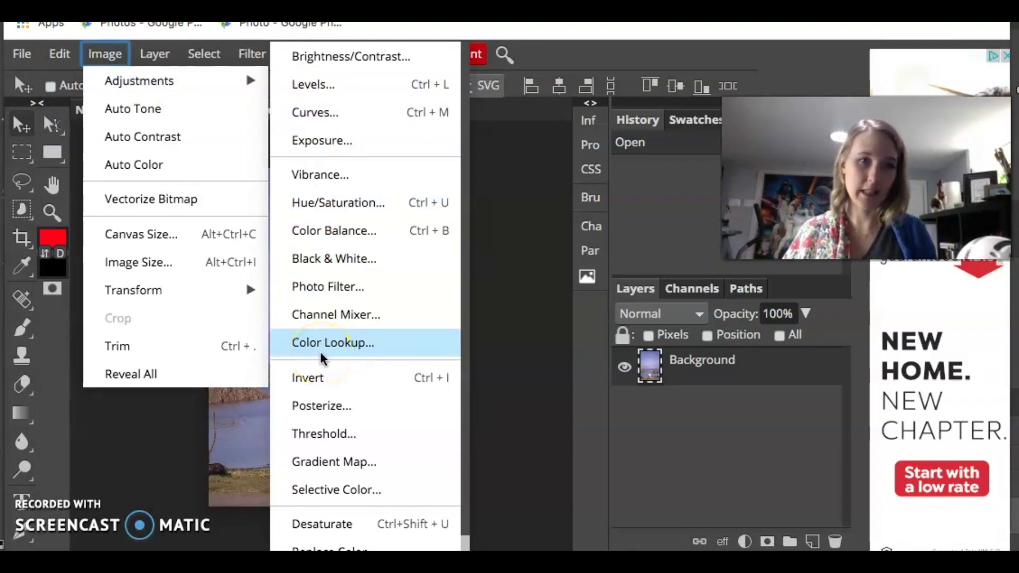
click(345, 354)
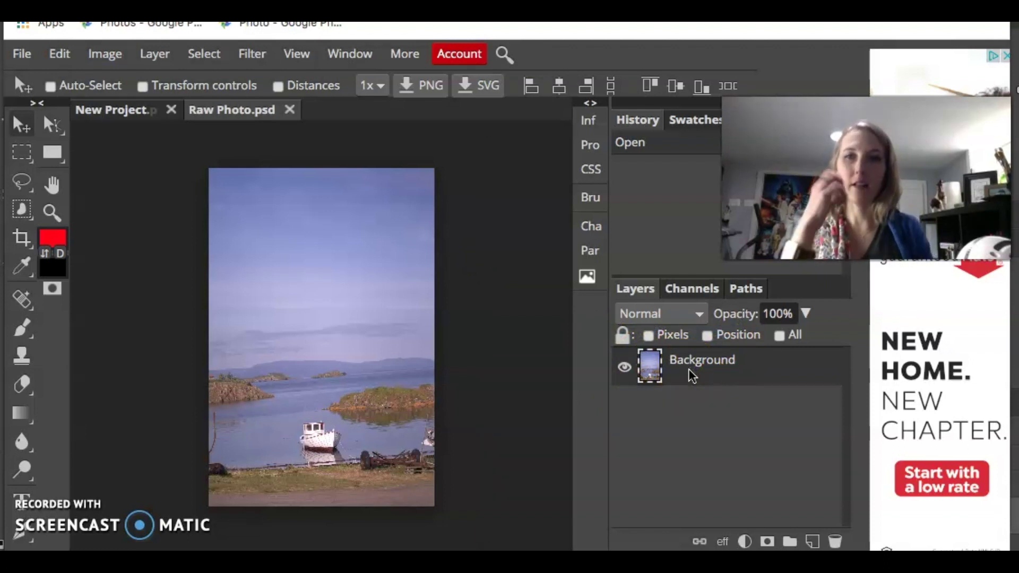
- Browse the Filter menu down to the Pixelate filters, then show all open windows
click(251, 53)
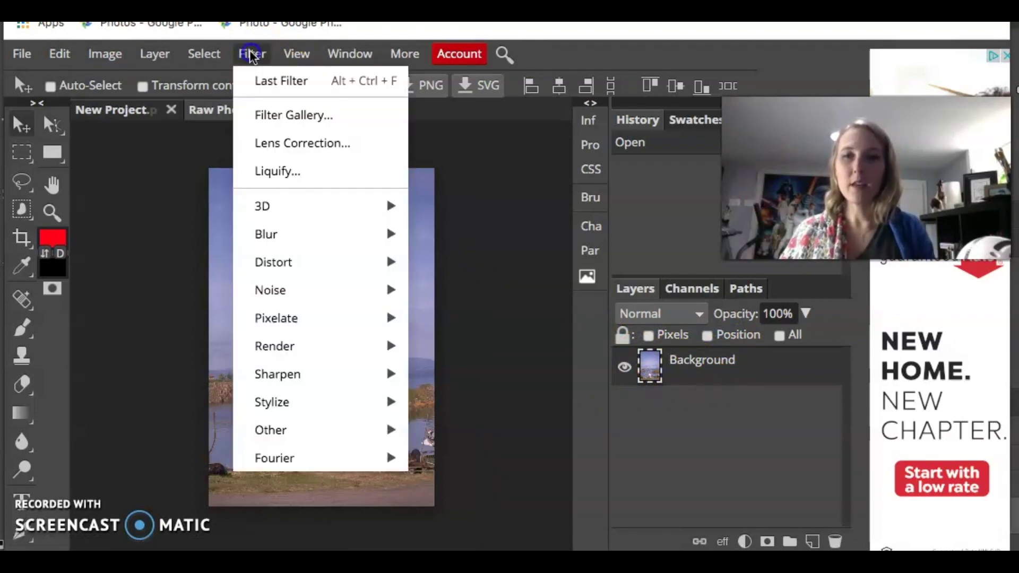
mouse_move(296, 234)
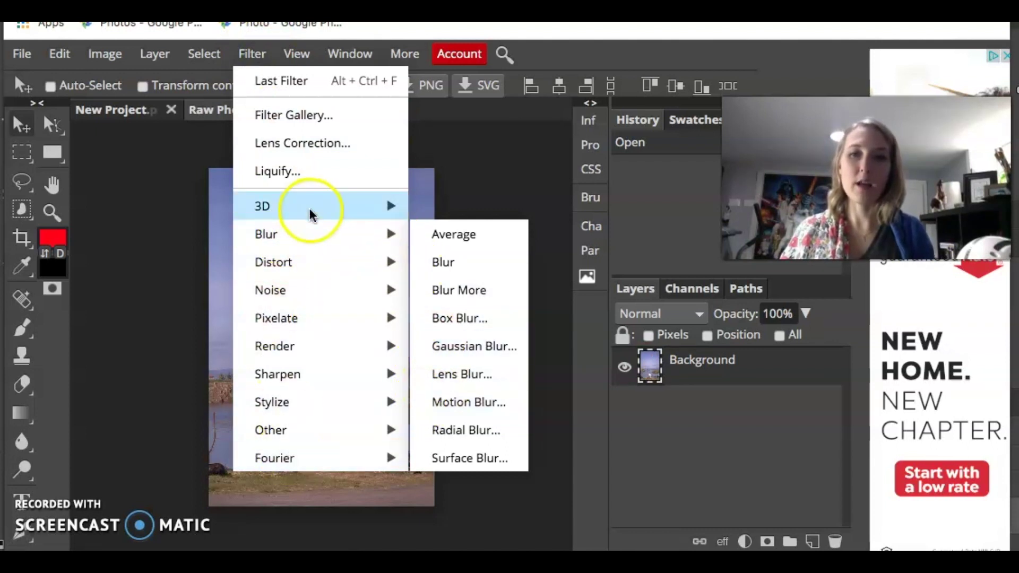
mouse_move(312, 207)
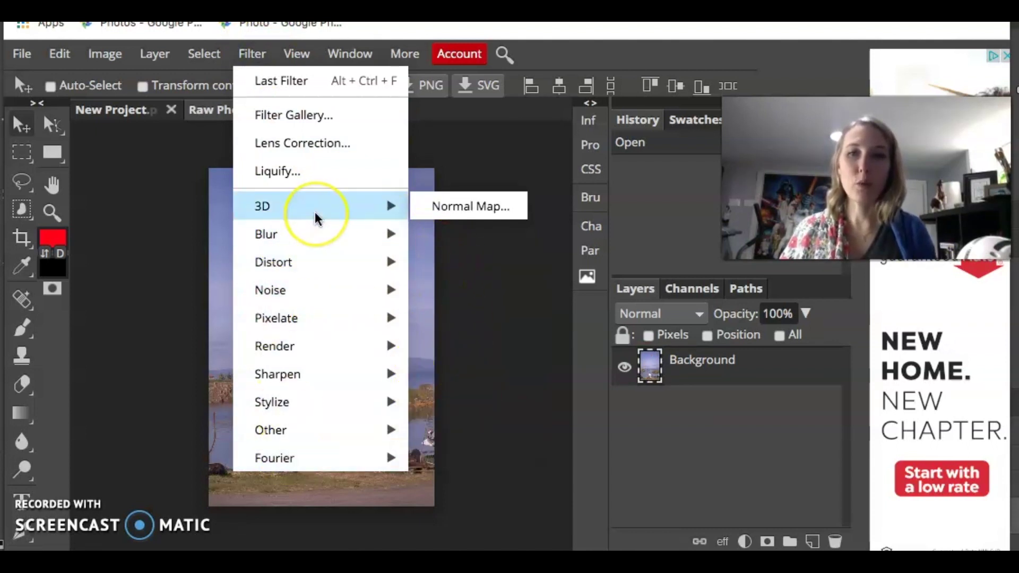
mouse_move(310, 329)
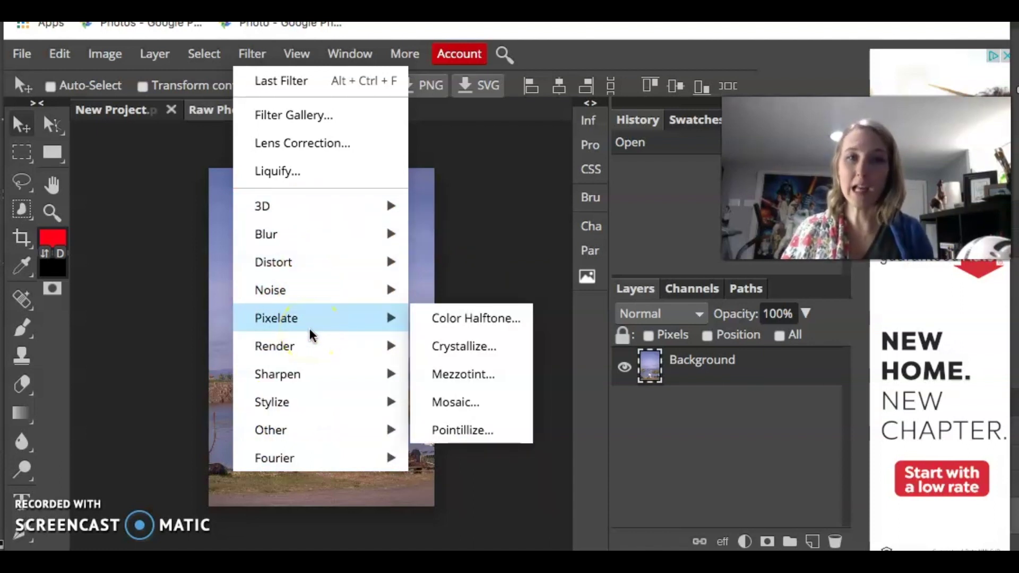
key(ctrl+Up)
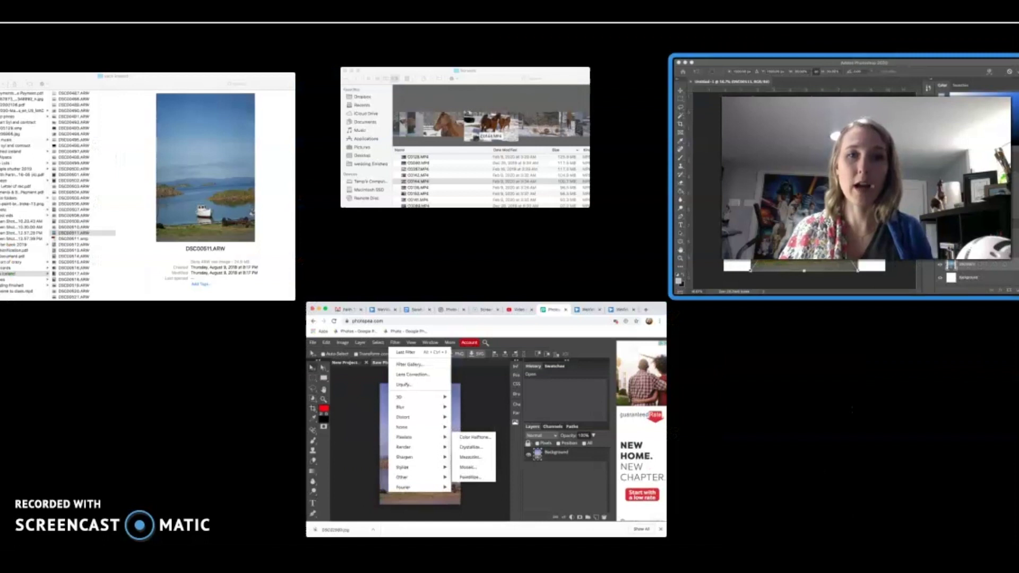
click(844, 180)
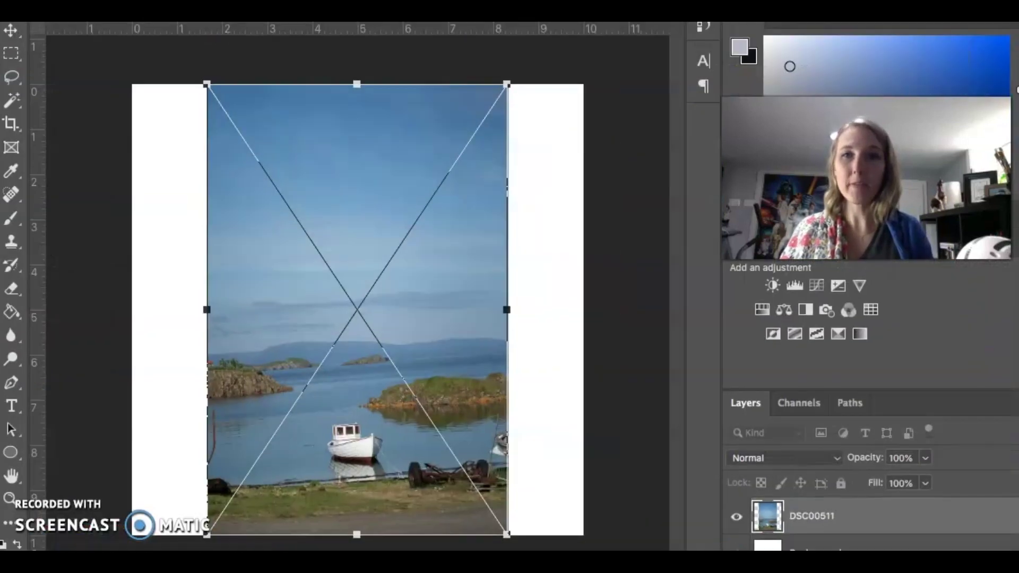
click(335, 3)
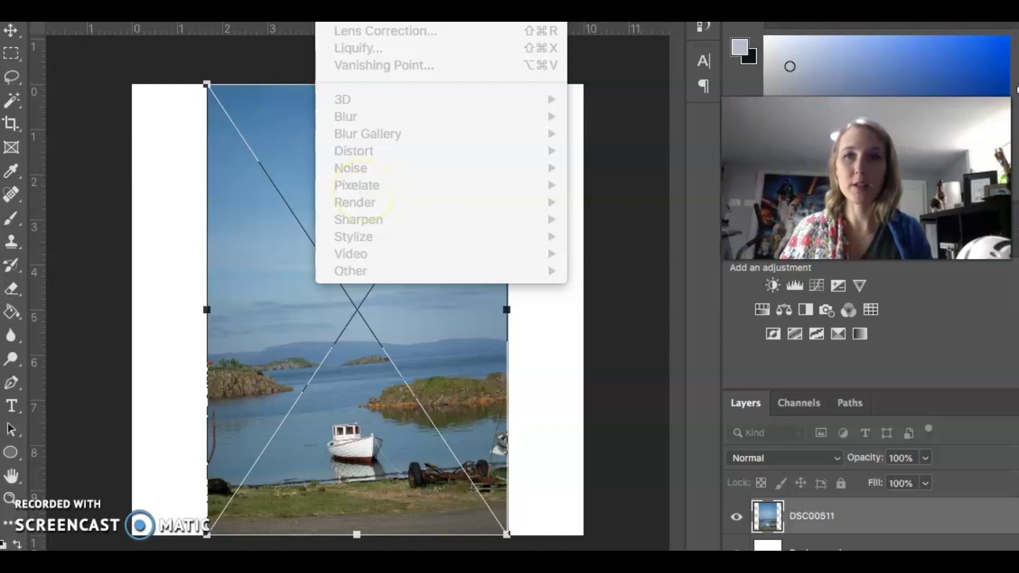
mouse_move(133, 15)
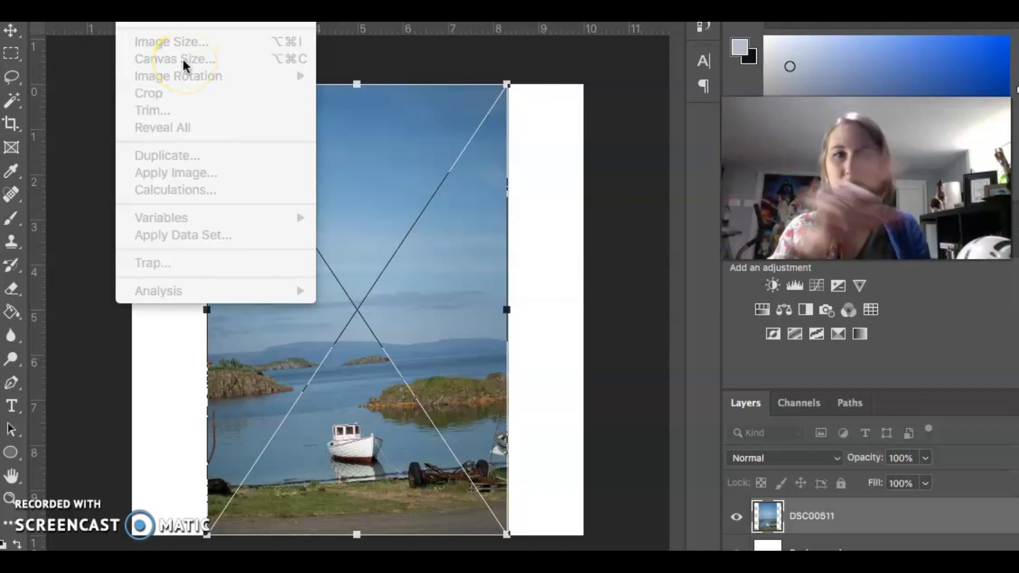
click(159, 71)
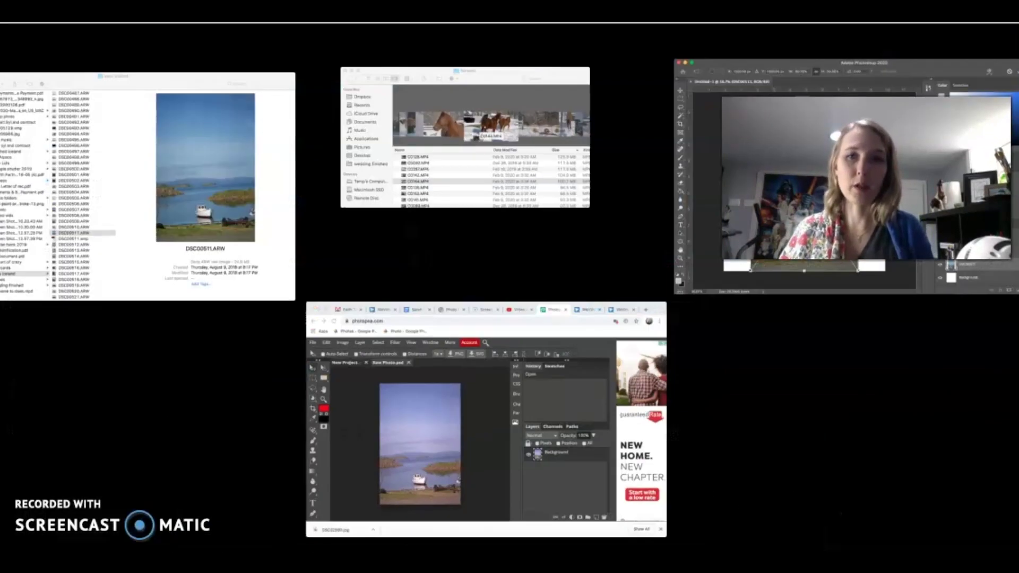
- Return Photopea to full screen and show the Image > Adjustments submenu, then close it
click(194, 186)
click(101, 54)
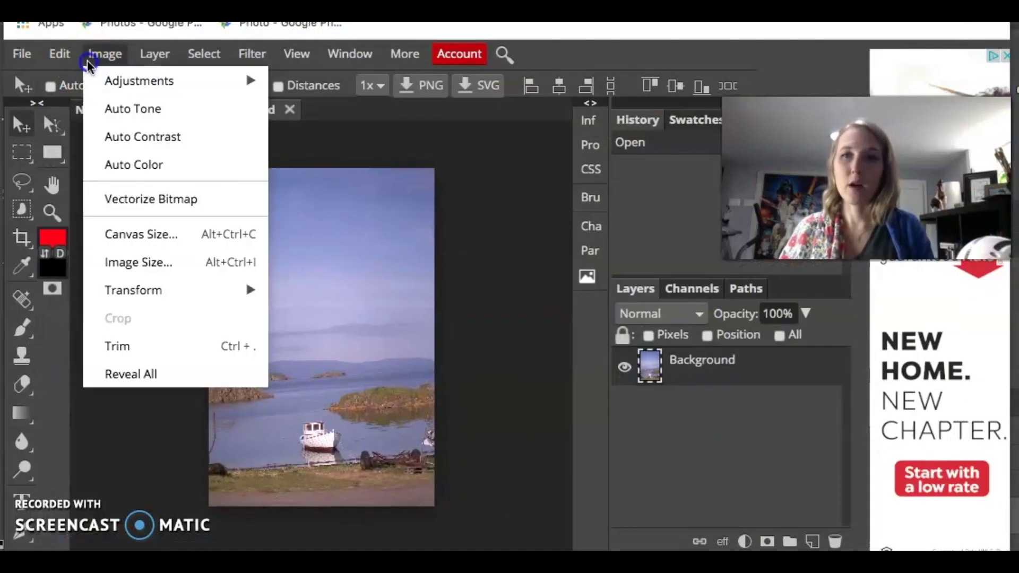
click(139, 85)
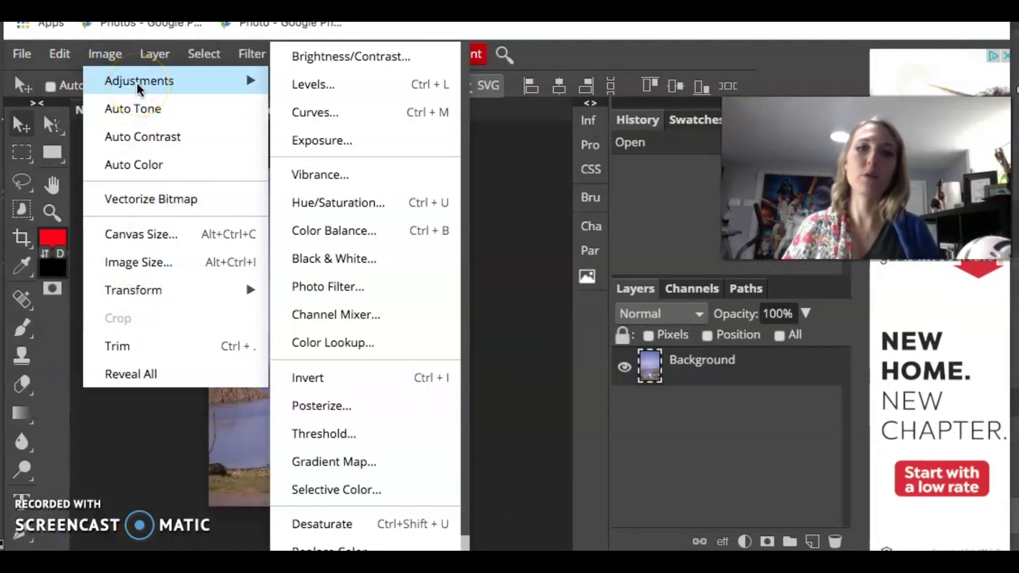
click(480, 215)
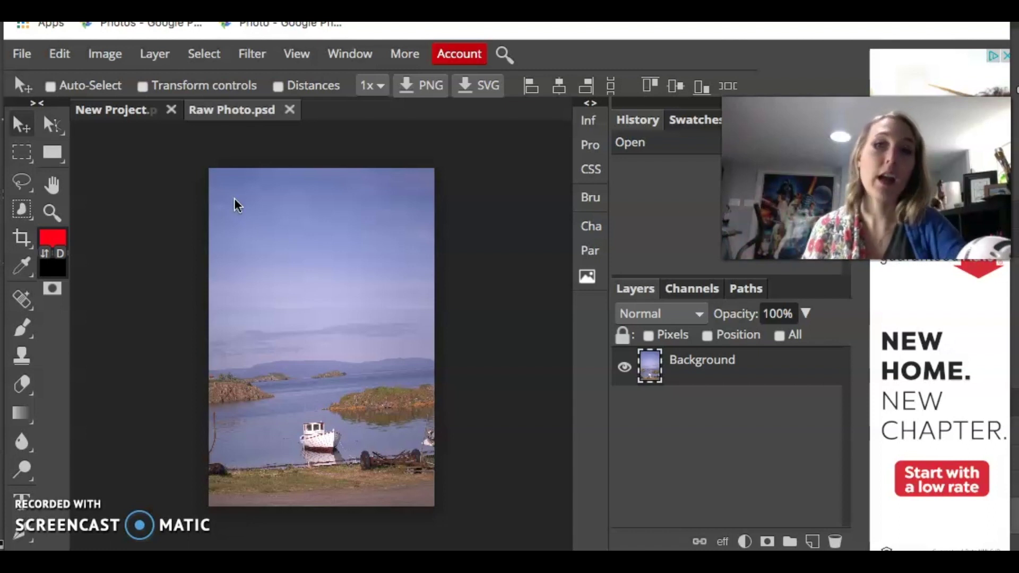
click(21, 54)
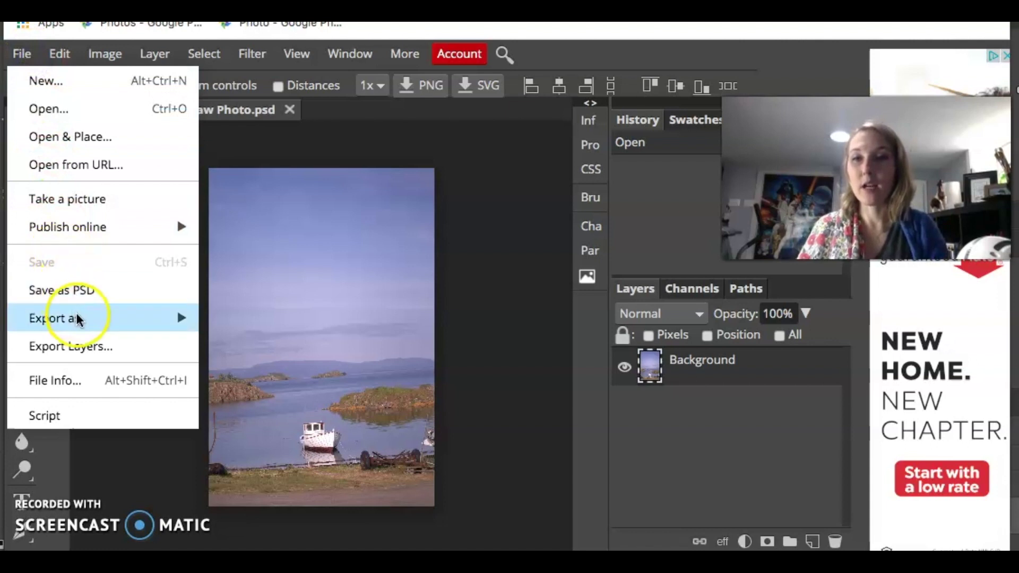
mouse_move(79, 319)
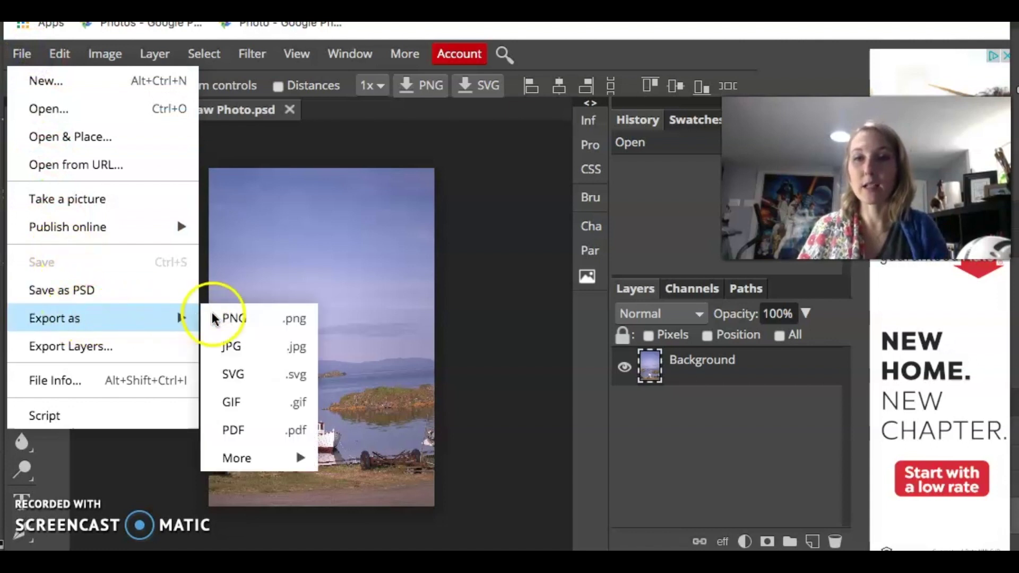
click(55, 291)
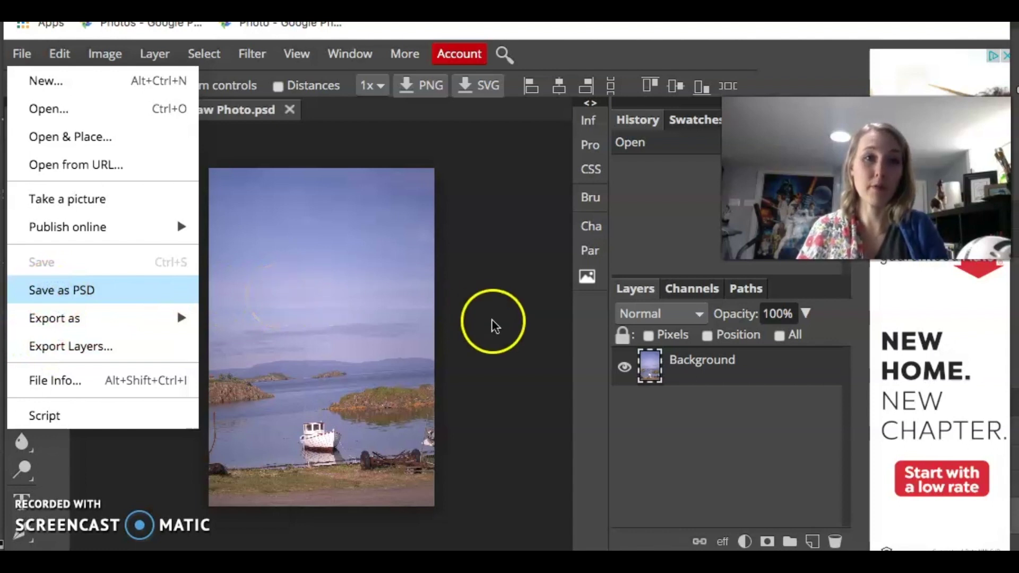
click(241, 168)
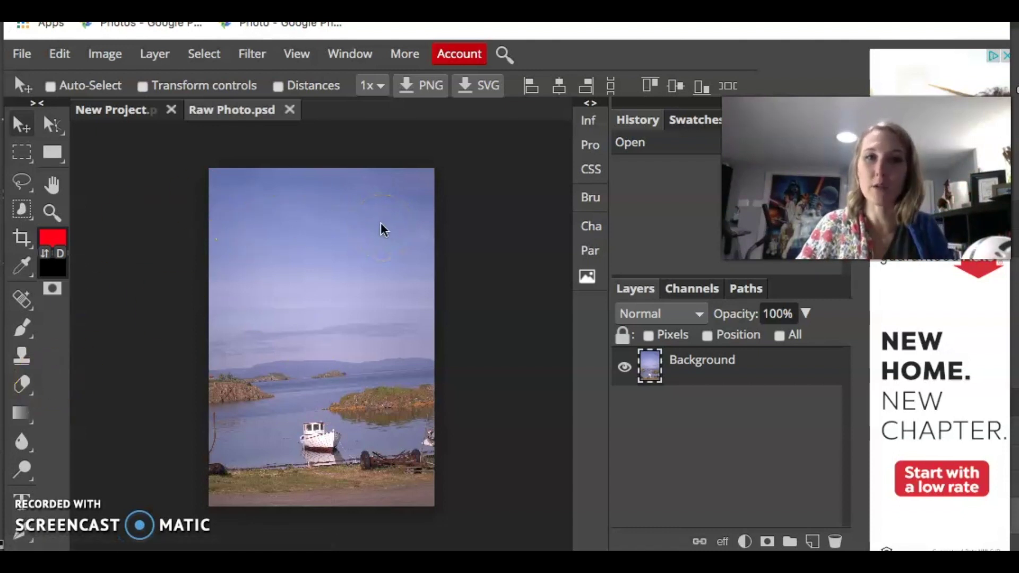
click(369, 118)
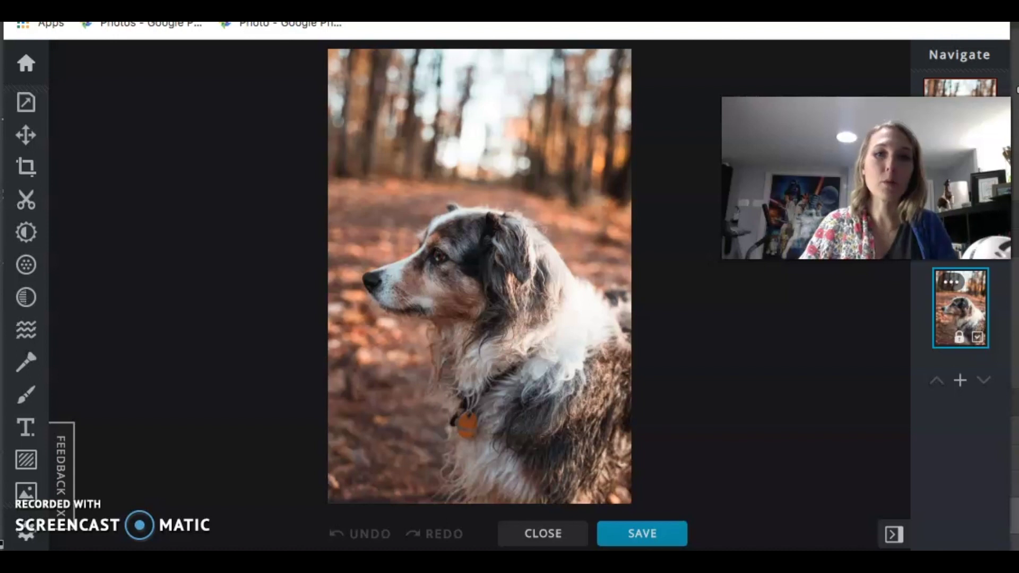
click(439, 168)
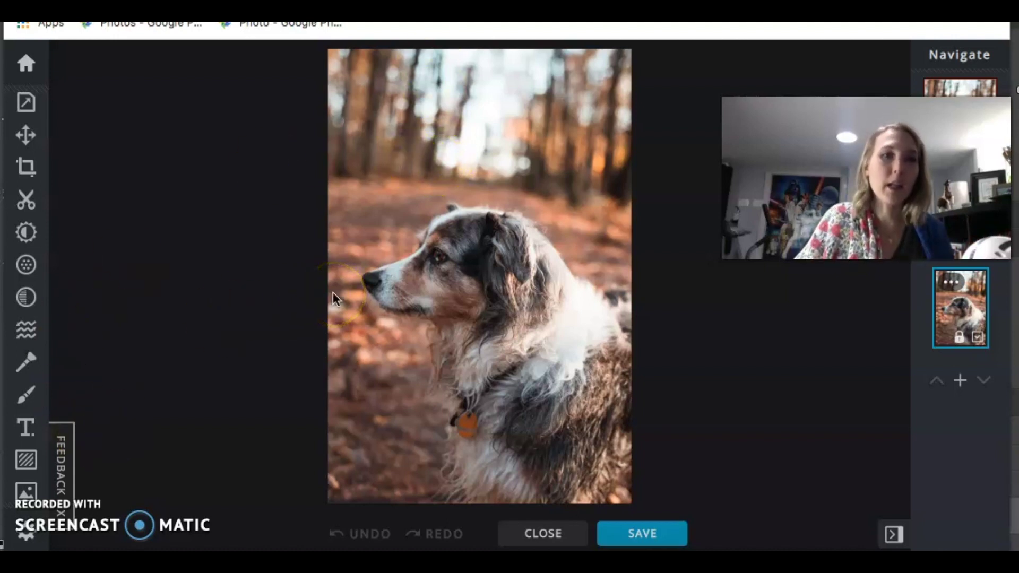
click(26, 63)
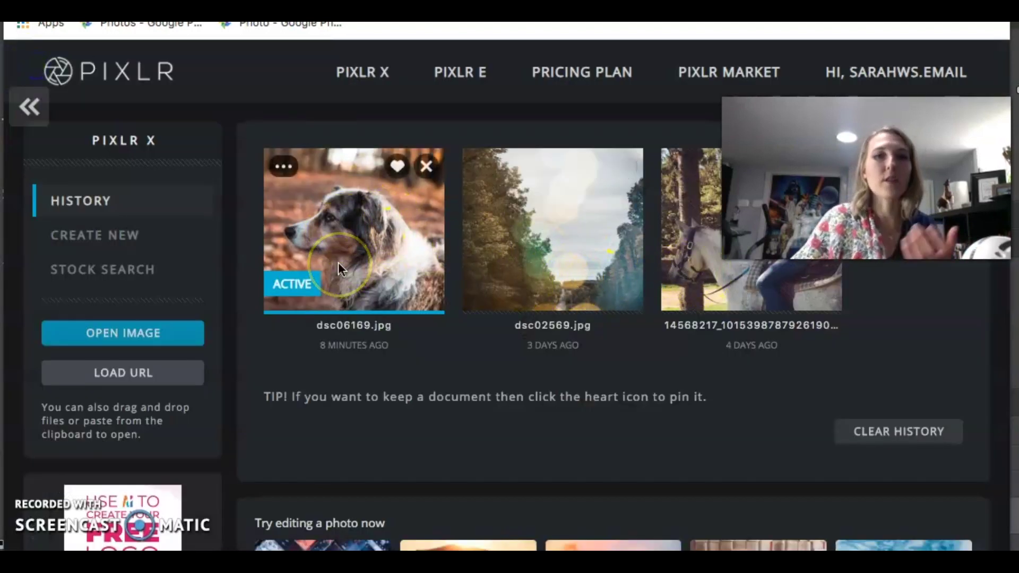
click(317, 285)
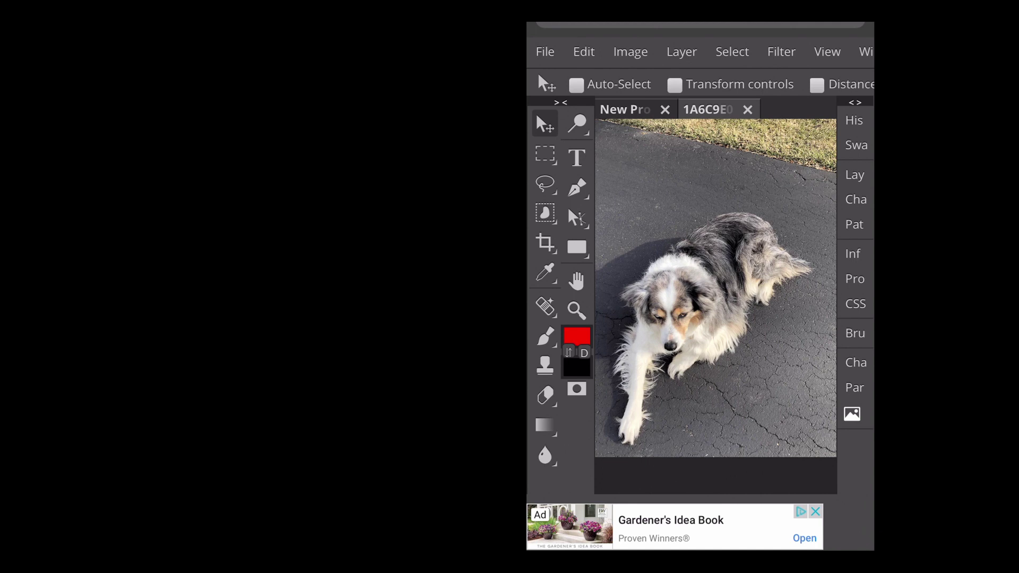
- Turn on Distances guides over the dog photo and open the stock image Gallery panel
click(817, 85)
scroll(690, 265, right, 2)
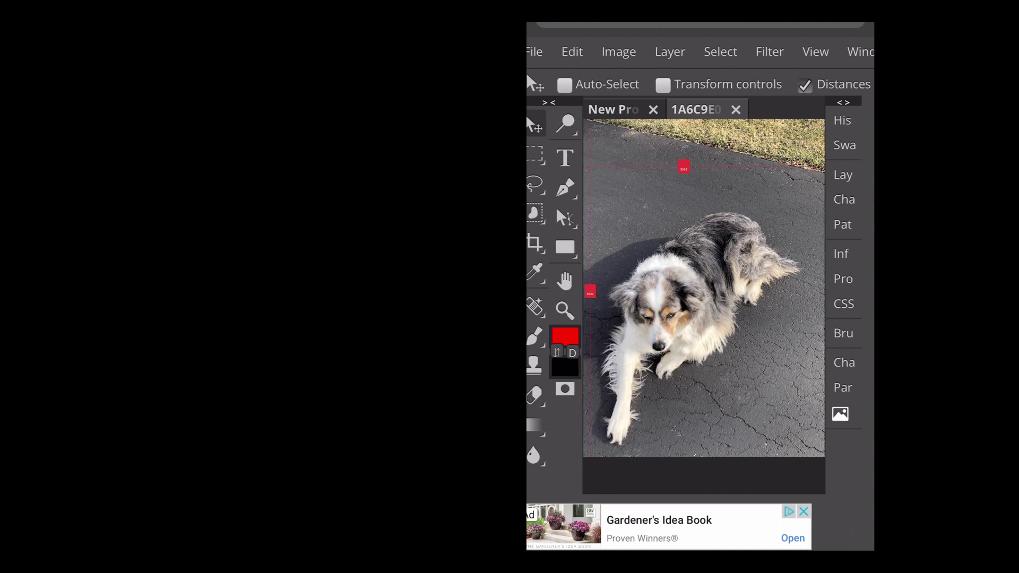
click(819, 413)
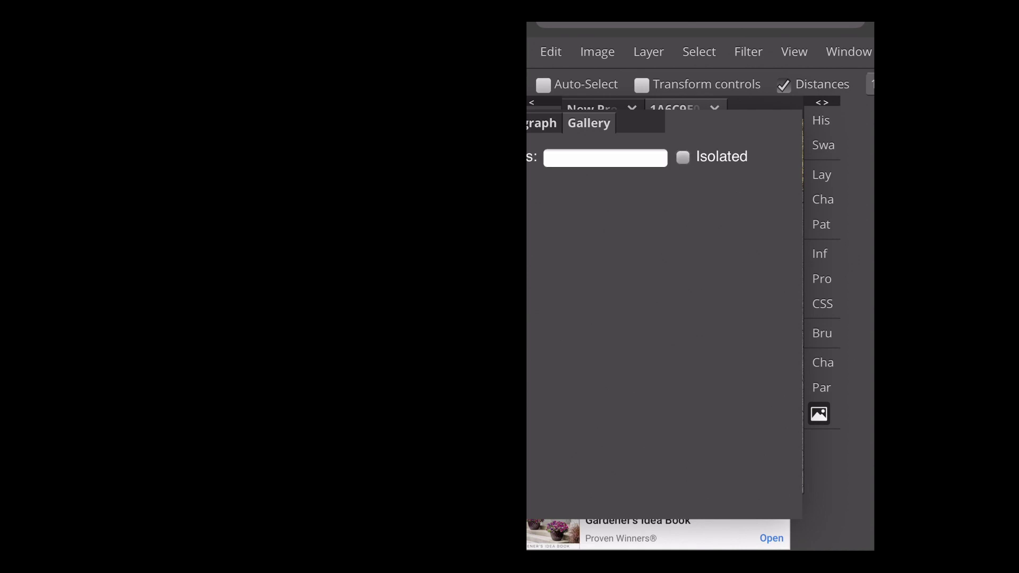
scroll(690, 266, left, 3)
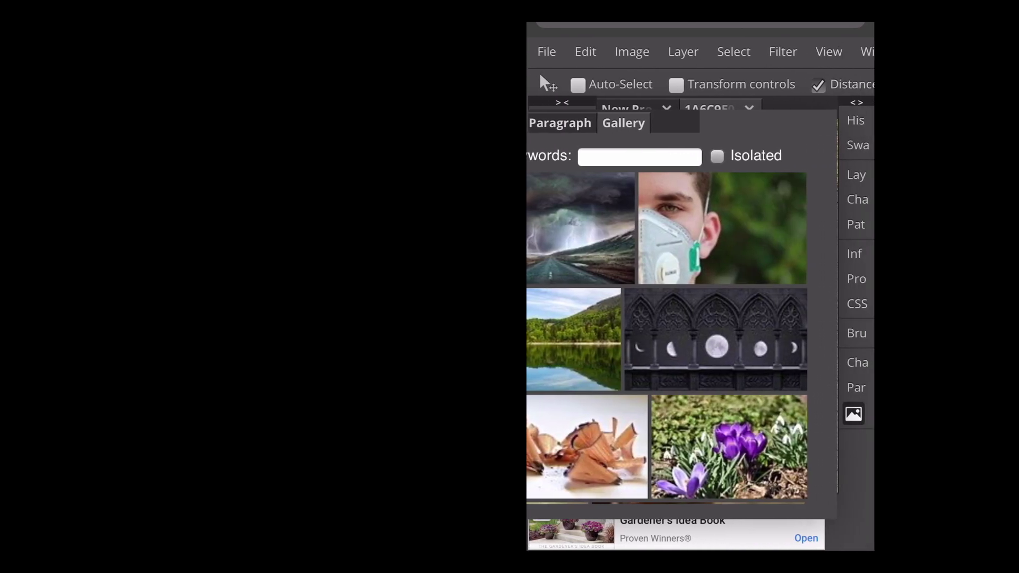
scroll(689, 265, right, 2)
- Open the Filter menu, then switch to the Eraser tool
click(781, 52)
click(667, 25)
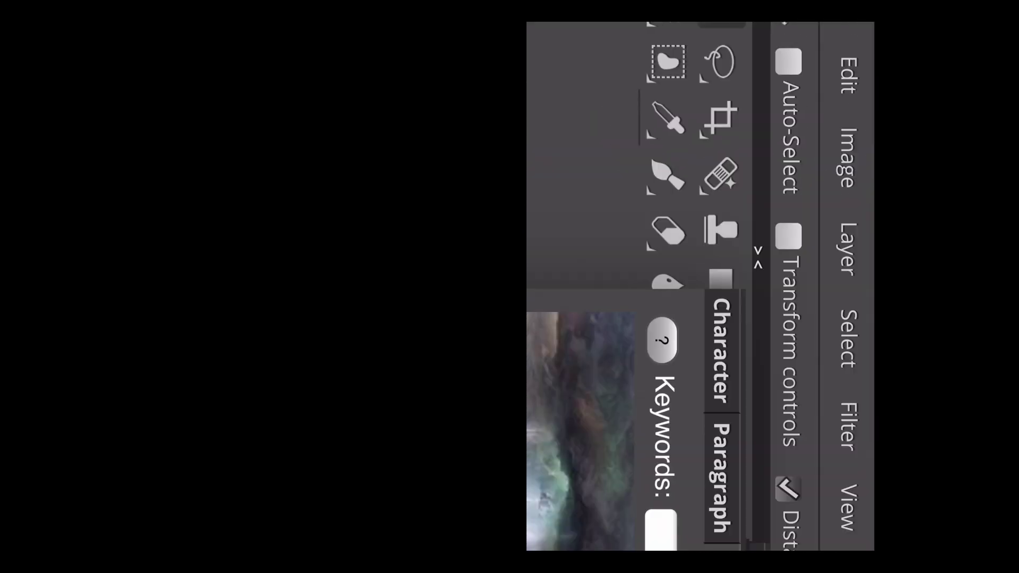
click(669, 229)
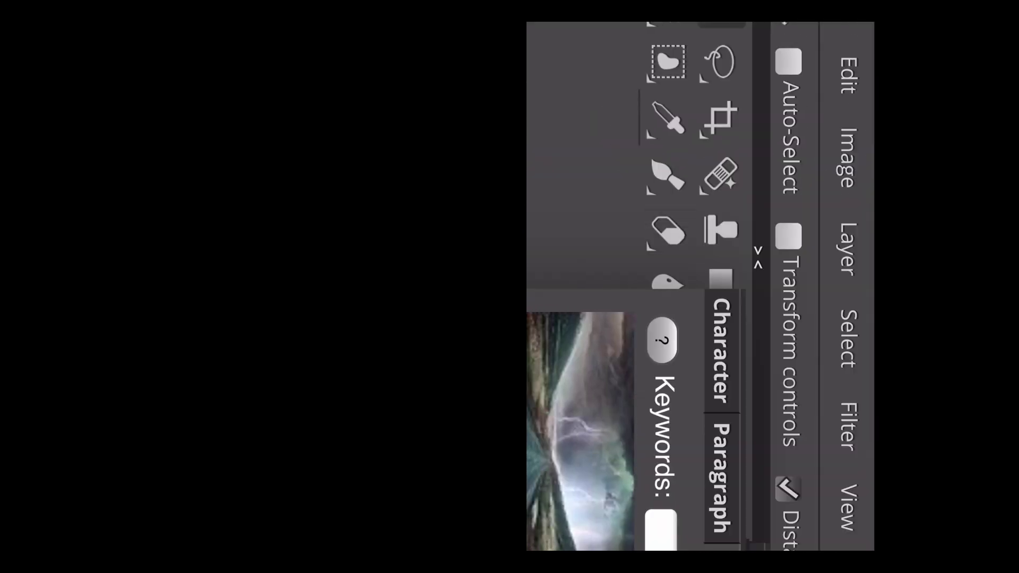